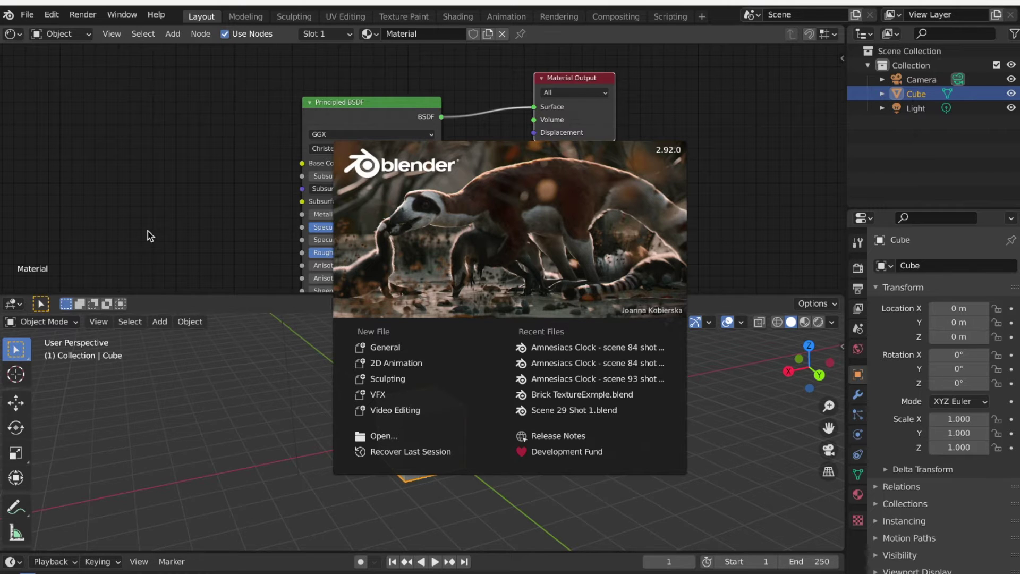
Step: Dismiss the splash screen and move the default cube's Principled BSDF and Material Output nodes further right in the shader graph
left_click(200, 176)
left_click_drag(261, 69, 585, 170)
left_click_drag(402, 115, 541, 120)
left_click_drag(417, 73, 736, 231)
left_click_drag(543, 126, 618, 89)
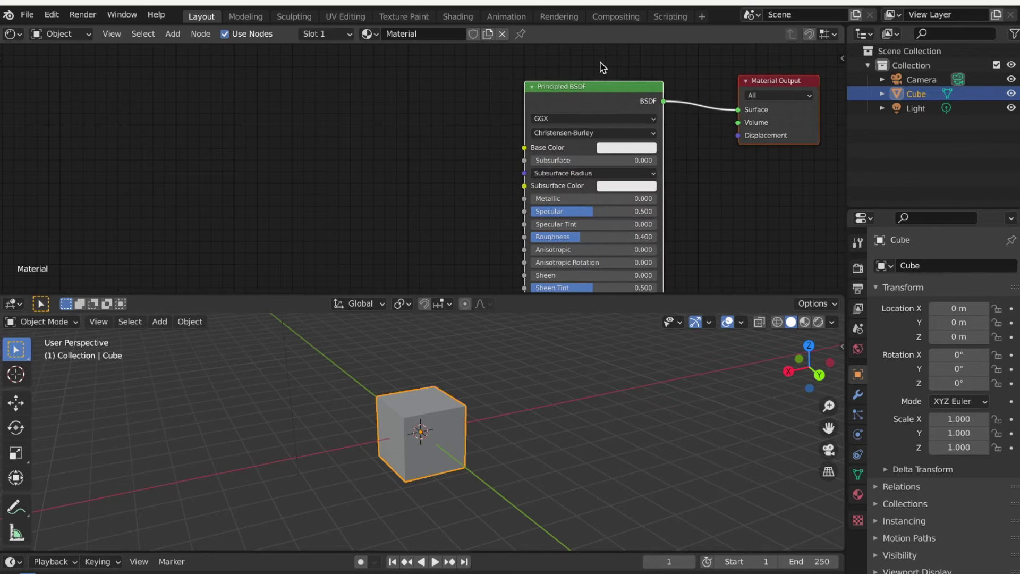
mouse_move(528, 410)
middle_mouse_down()
mouse_move(601, 405)
mouse_move(530, 419)
middle_mouse_up()
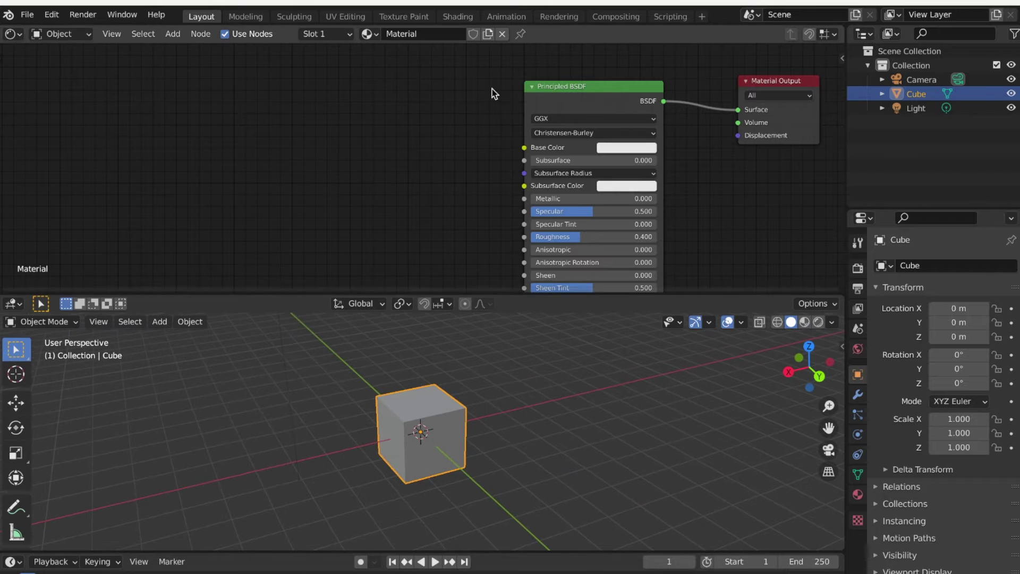
left_click_drag(592, 88, 593, 89)
left_click_drag(460, 60, 815, 161)
left_click(469, 120)
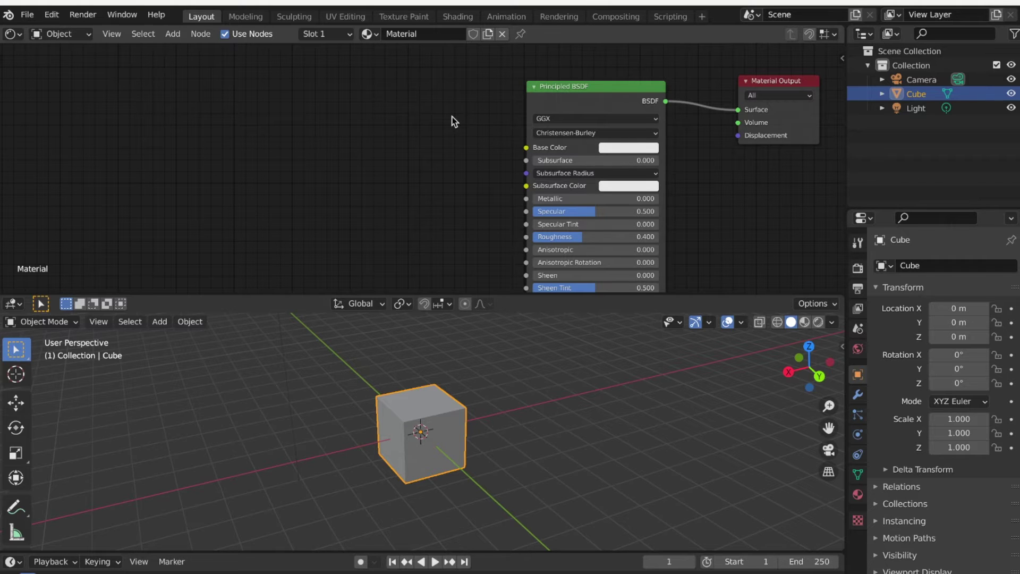
Step: Replace the default cube with a plane mesh scaled up to about 14.7 on all axes
key("x")
left_click(434, 410)
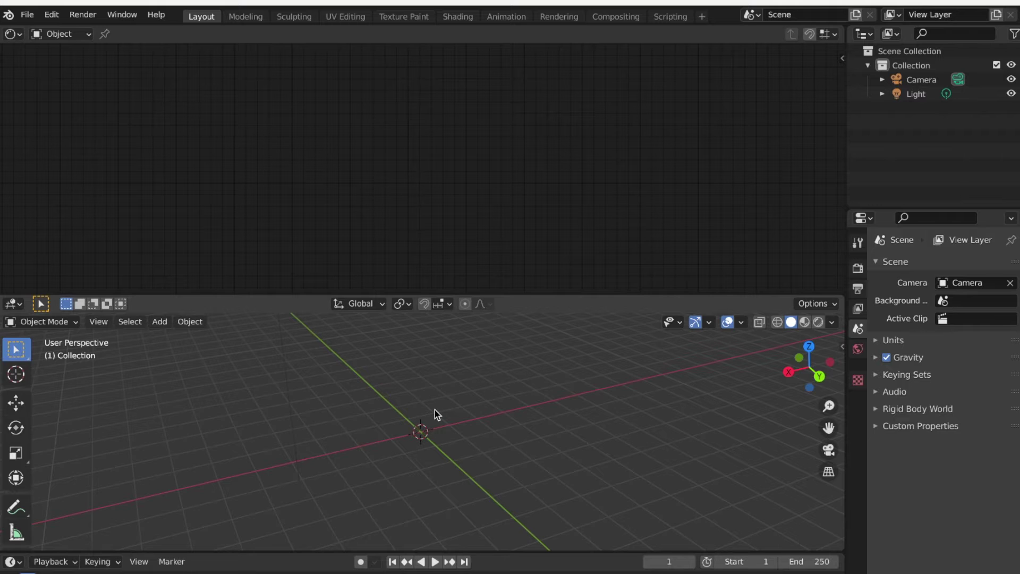
key("shift+a")
mouse_move(425, 324)
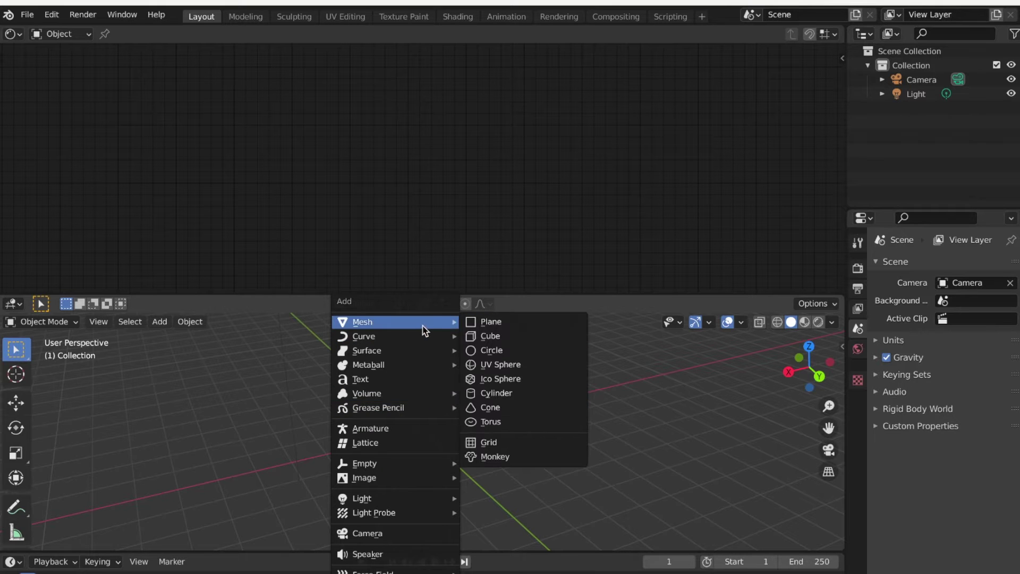
left_click(537, 322)
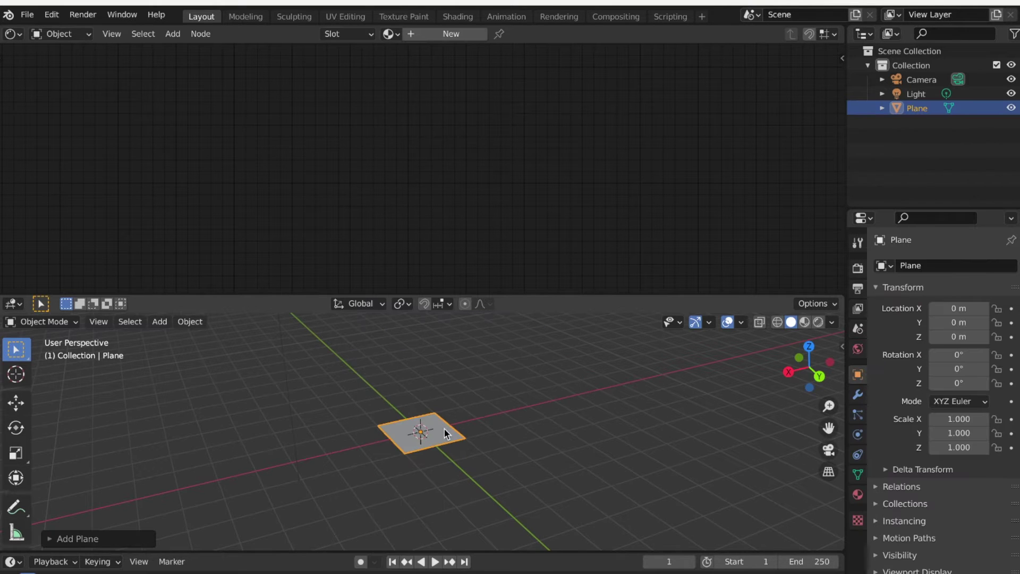
key("s")
left_click(744, 494)
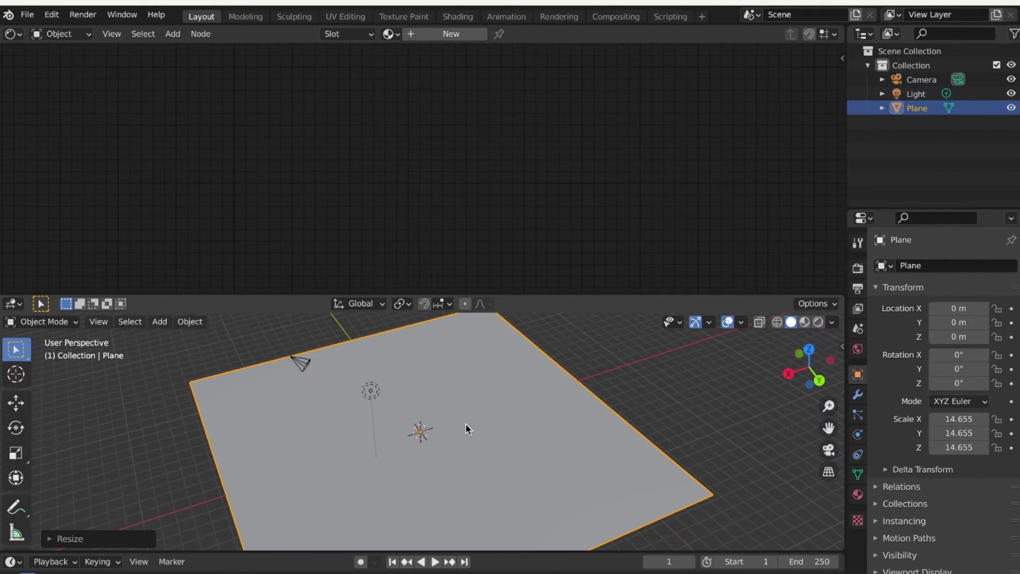
Step: Show the viewport in Rendered shading and raise the light along the global Z axis to about 12.2 m
middle_click_drag(465, 423, 428, 438)
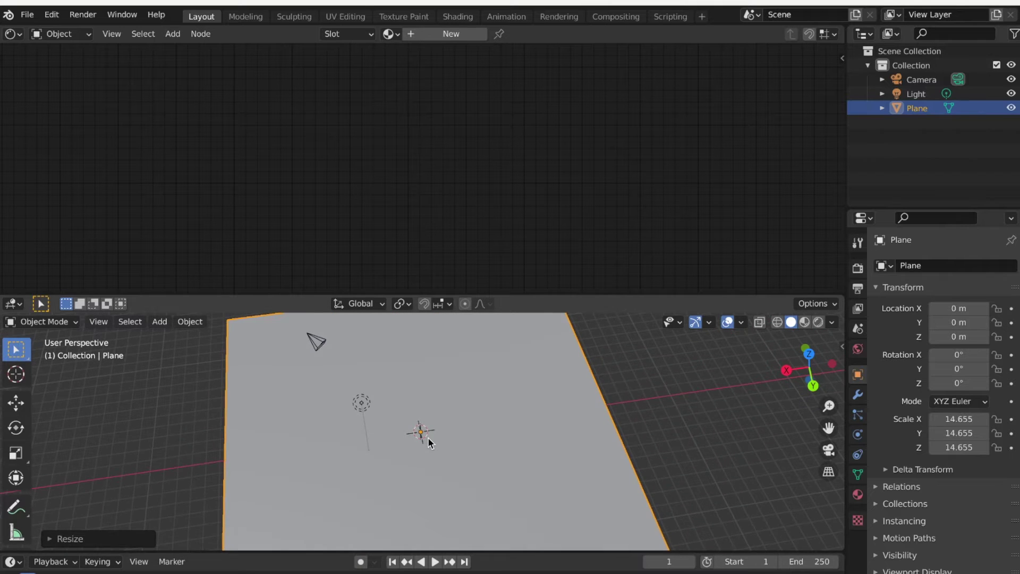
scroll(428, 439, "up", 1)
middle_click_drag(486, 411, 506, 407, "shift")
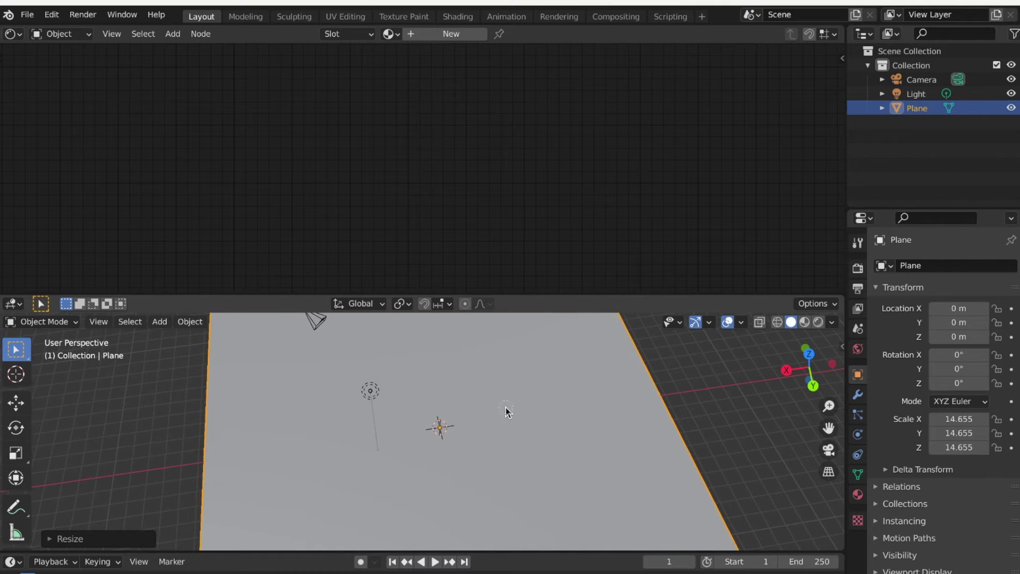
scroll(503, 424, "down", 1)
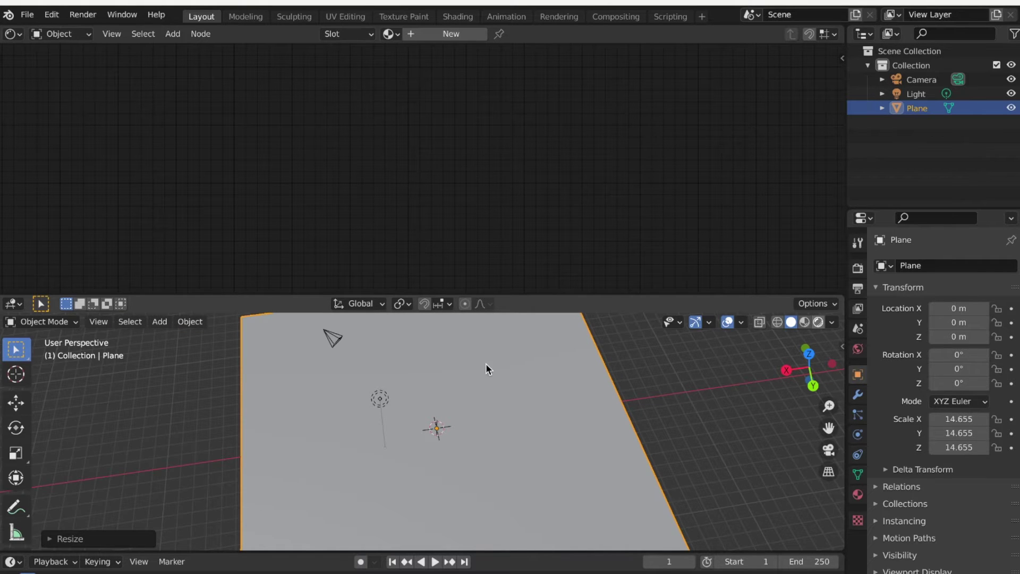
key("z")
key("8")
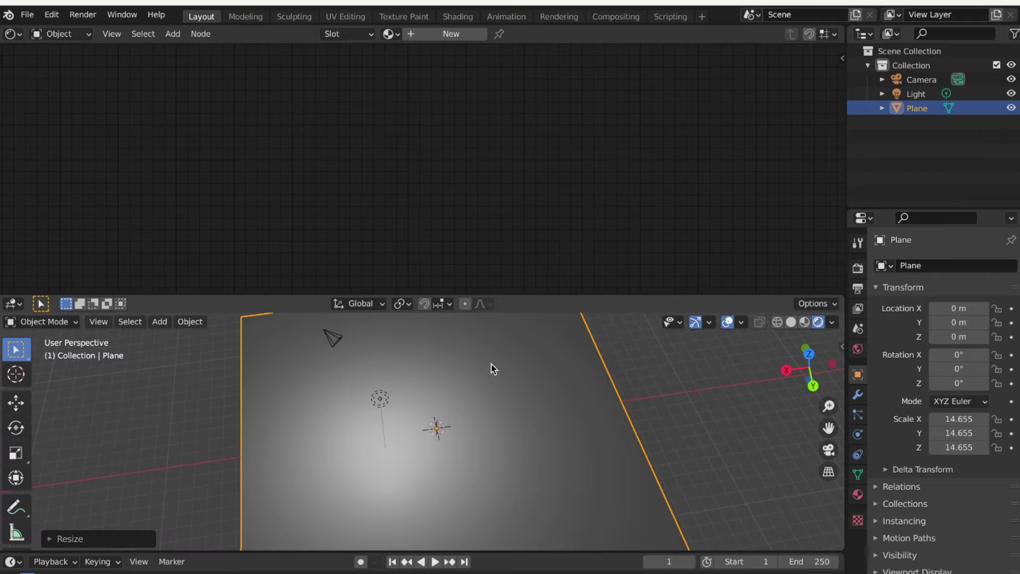
left_click(379, 400)
key("g")
key("z")
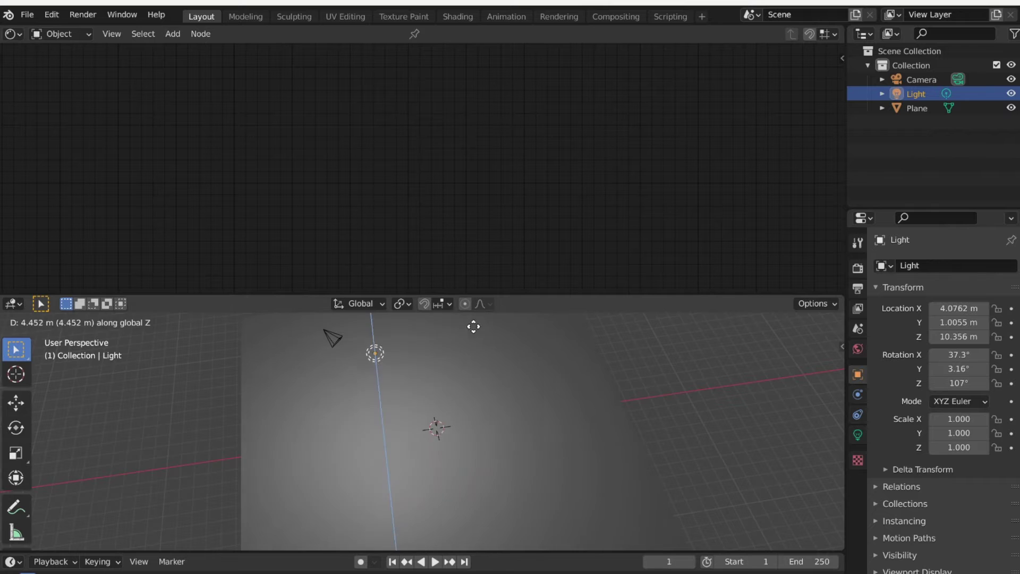
left_click(472, 317)
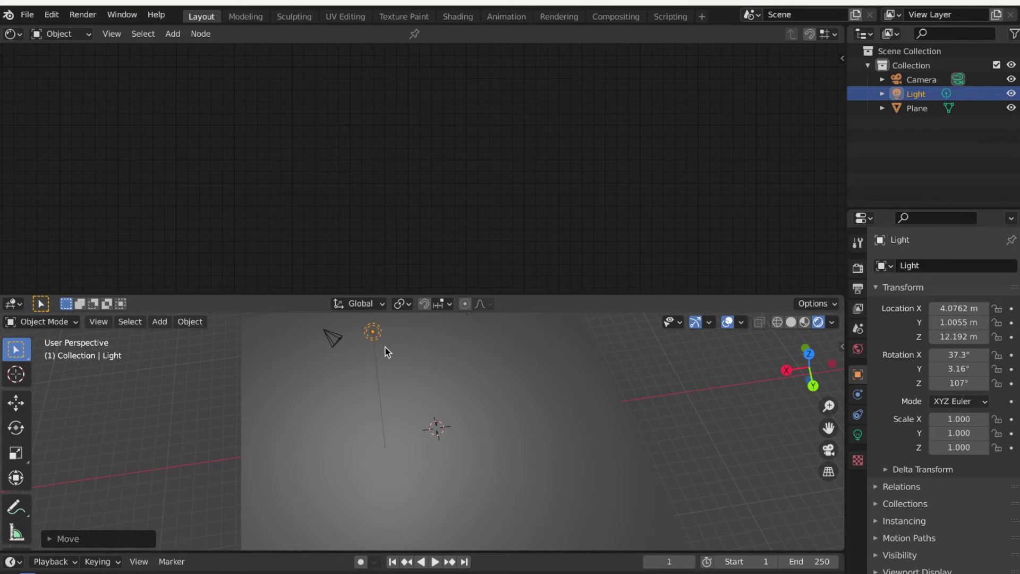
Step: Change the light's type to Area and set its X, Y and Z rotation to 0° so it points straight down
left_click(858, 434)
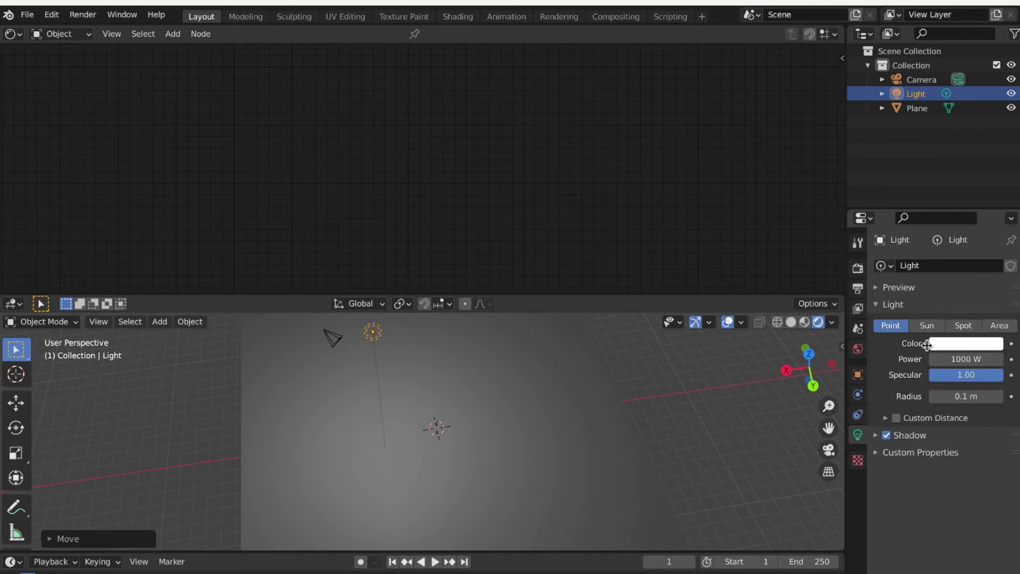
left_click(993, 327)
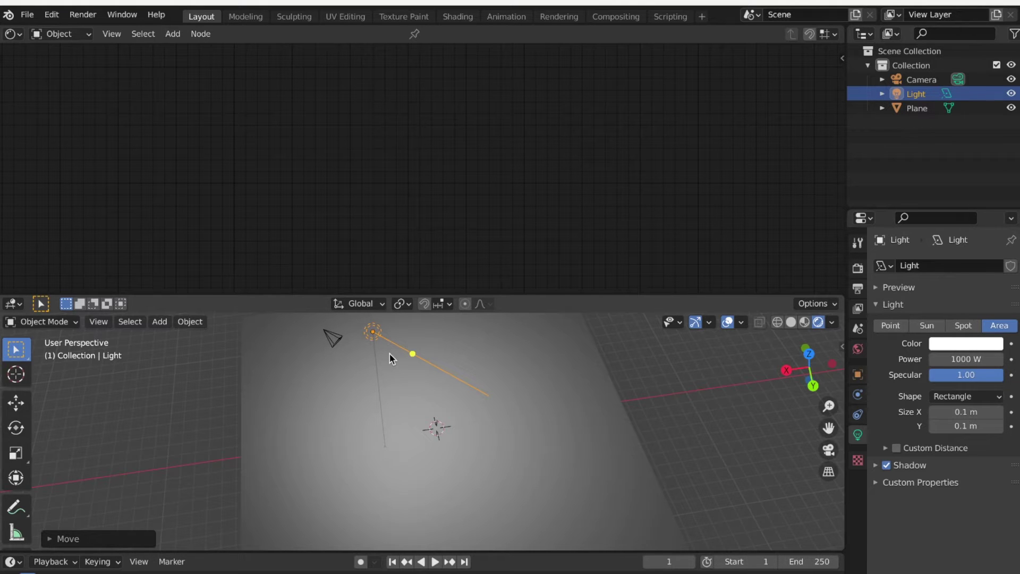
left_click(858, 374)
left_click(955, 355)
type("0")
key("Return")
left_click(956, 369)
type("0")
key("Return")
left_click(957, 383)
type("0")
key("Return")
Step: Scale the area light up to about 228 on all axes
key("s")
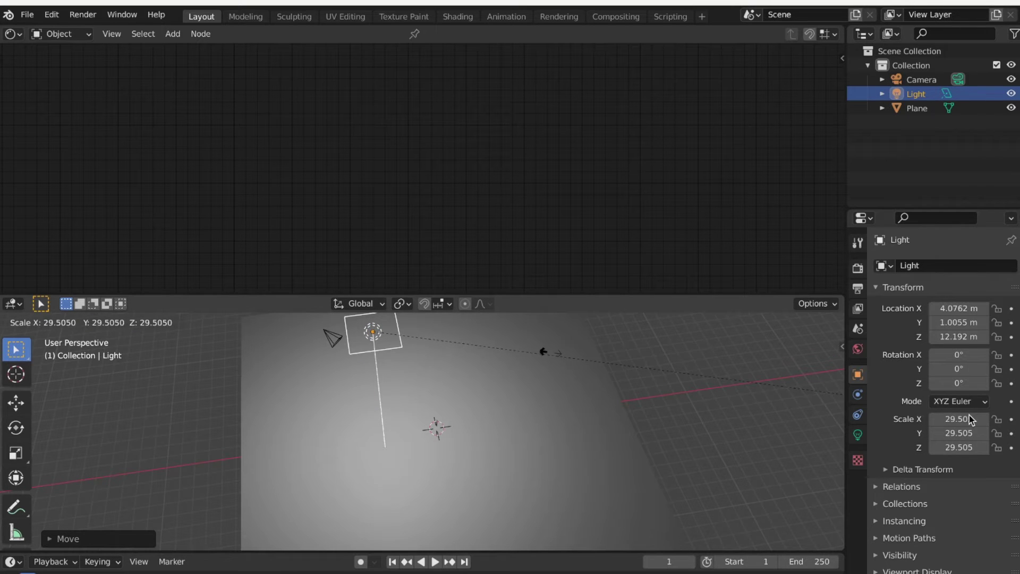
left_click(3, 378)
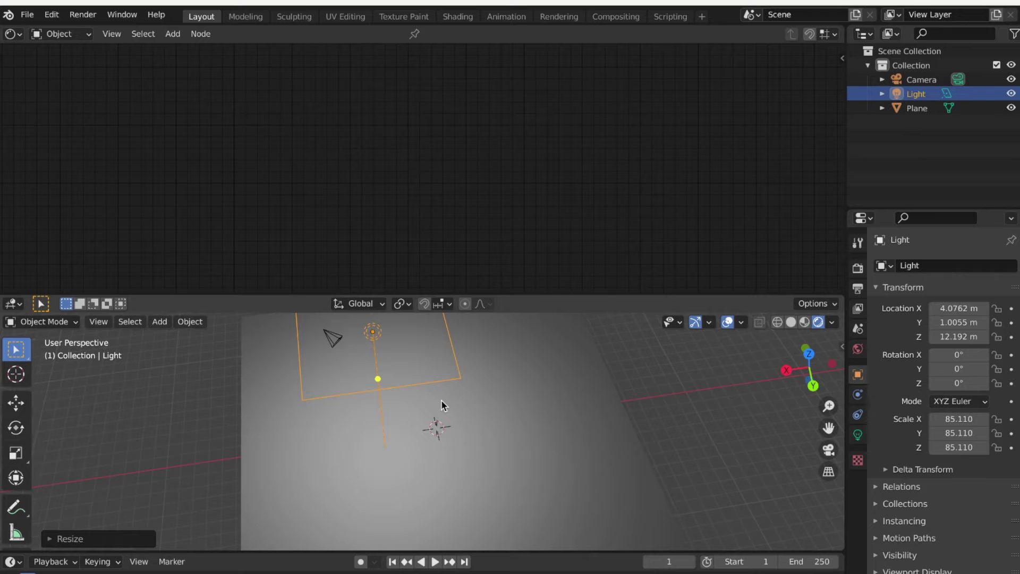
key("s")
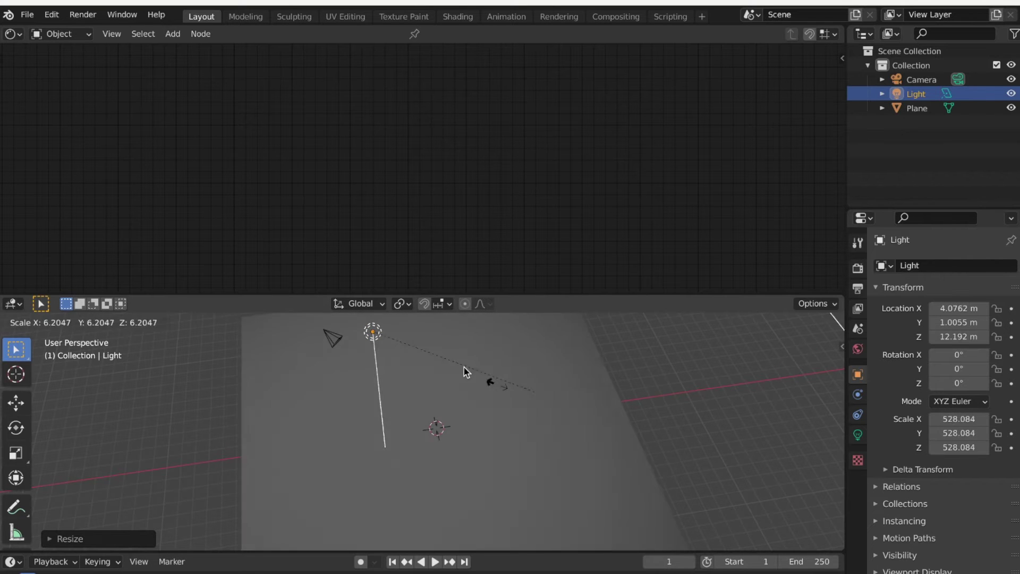
left_click(440, 346)
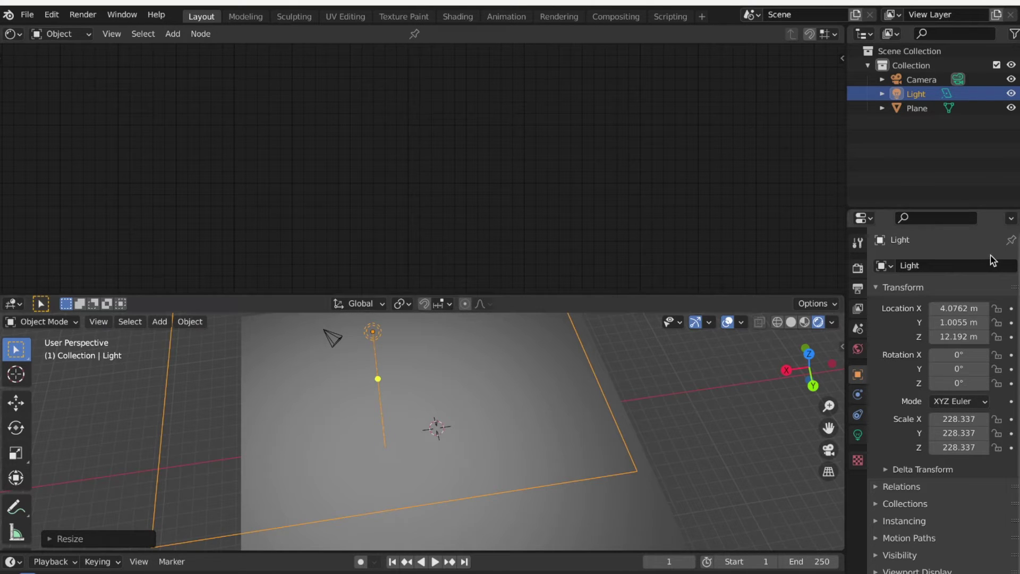
Step: Set the area light's power to 2000 W
left_click(859, 435)
left_click(965, 359)
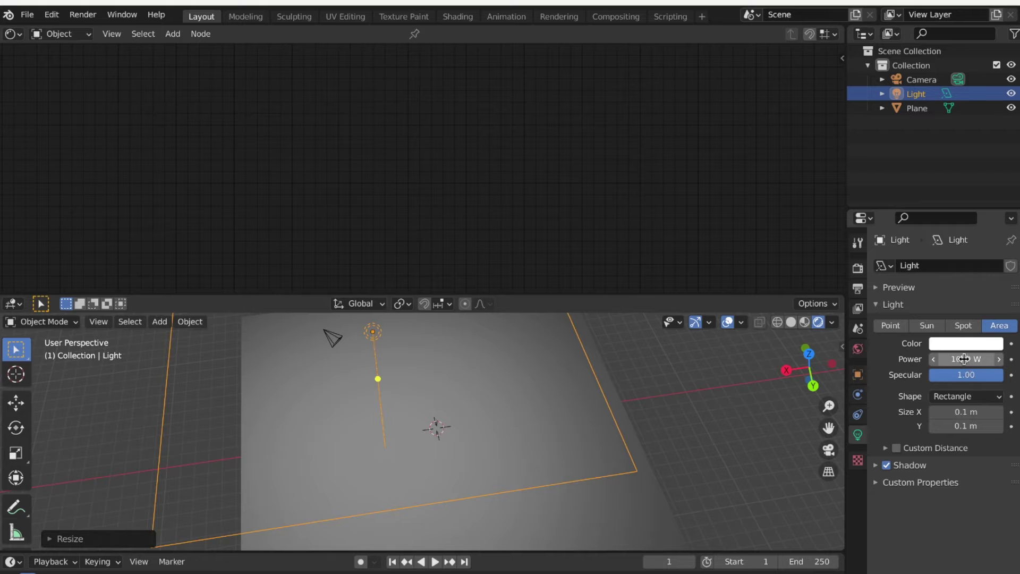
type("2000")
key("Return")
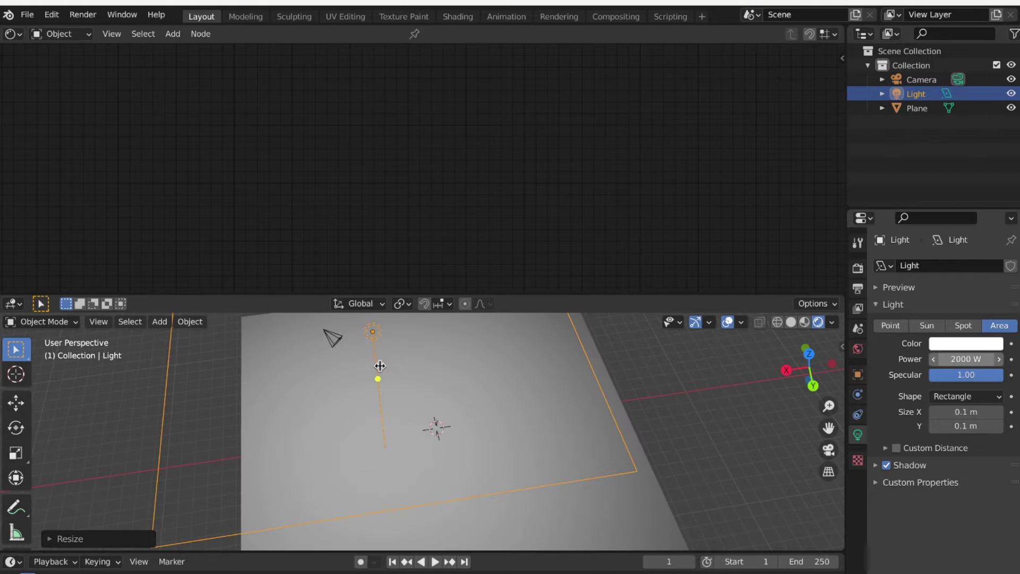
Step: Create a new material on the plane and move its nodes to make room before the Principled BSDF
middle_click_drag(375, 375, 383, 377)
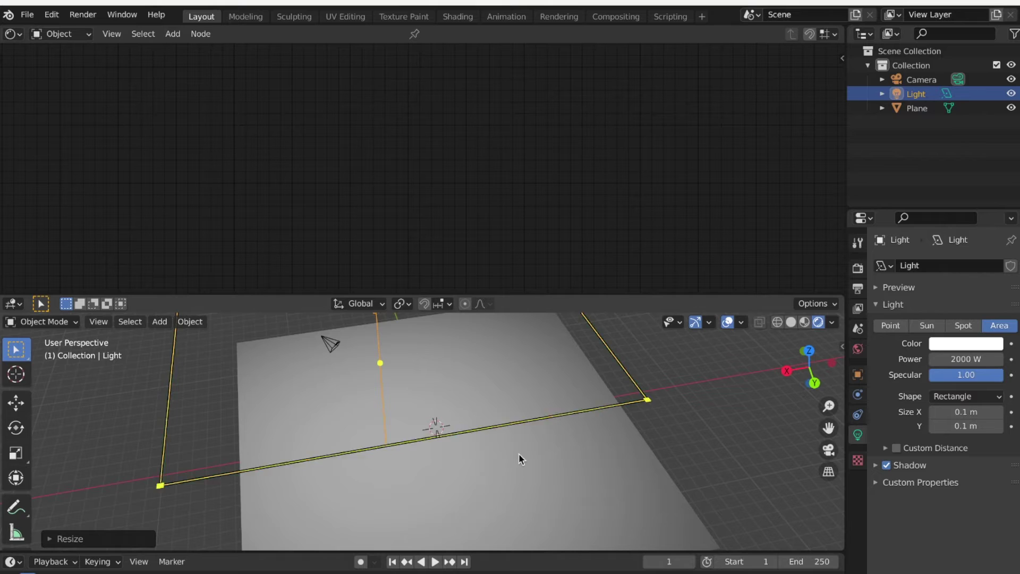
left_click(558, 459)
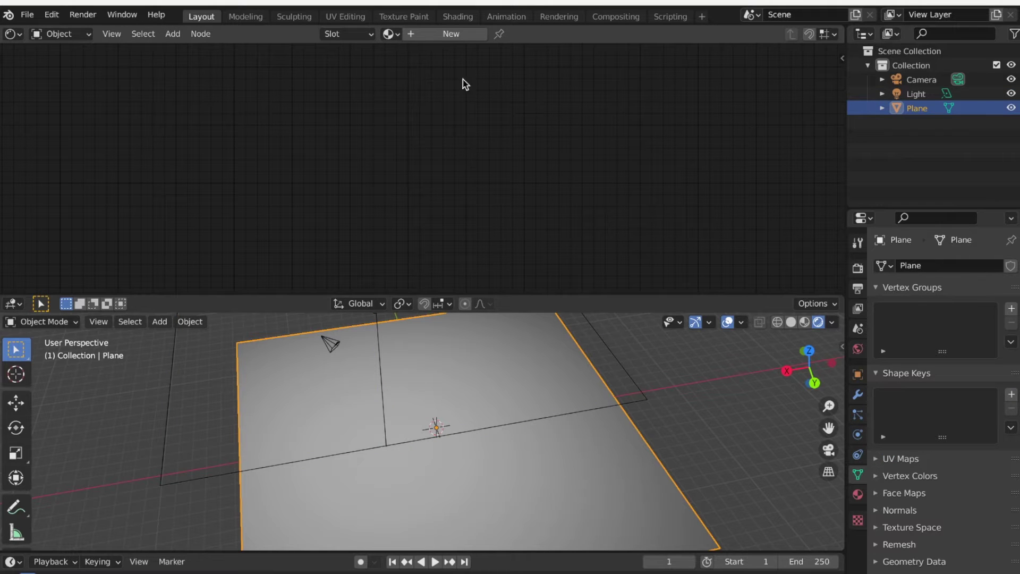
left_click(444, 33)
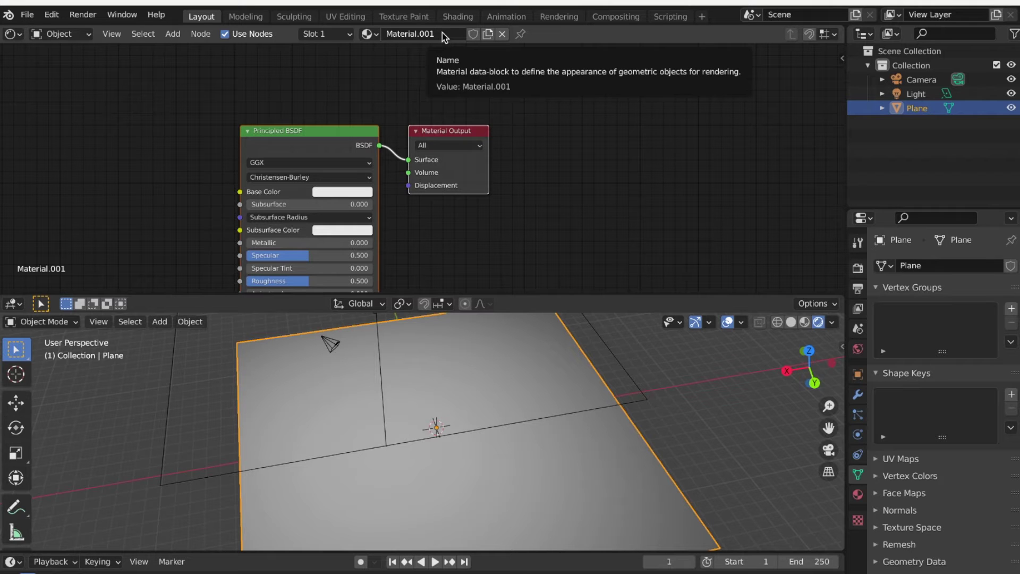
left_click_drag(339, 129, 471, 121)
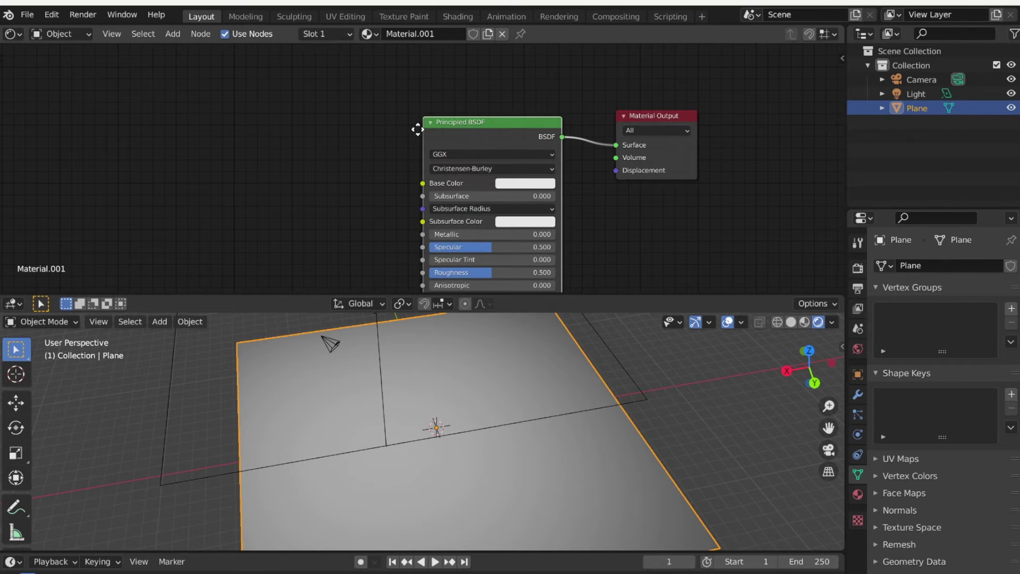
Step: Add a Checker Texture node and connect its Color output to the Principled BSDF's Base Color
key("shift+a")
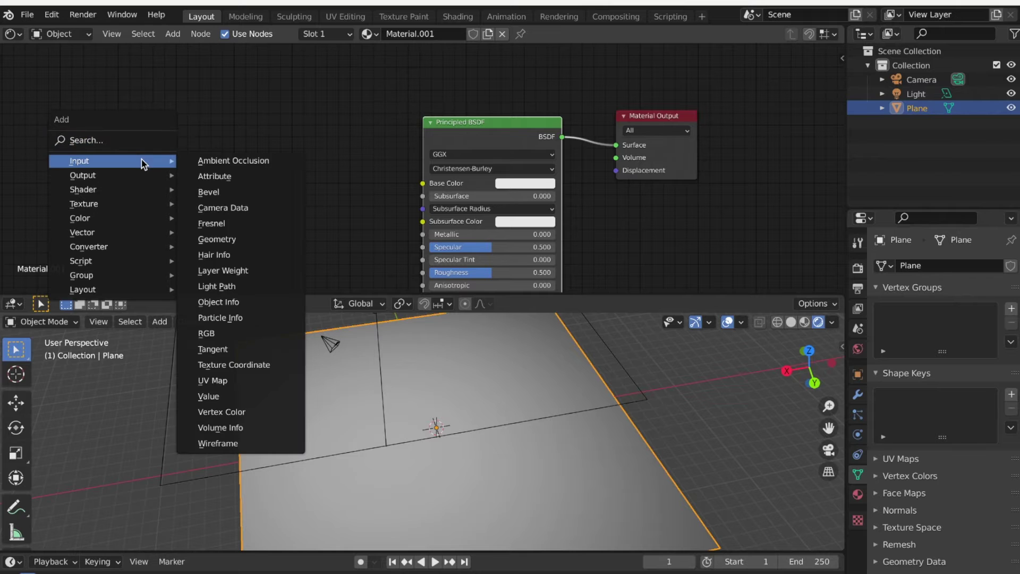
mouse_move(139, 203)
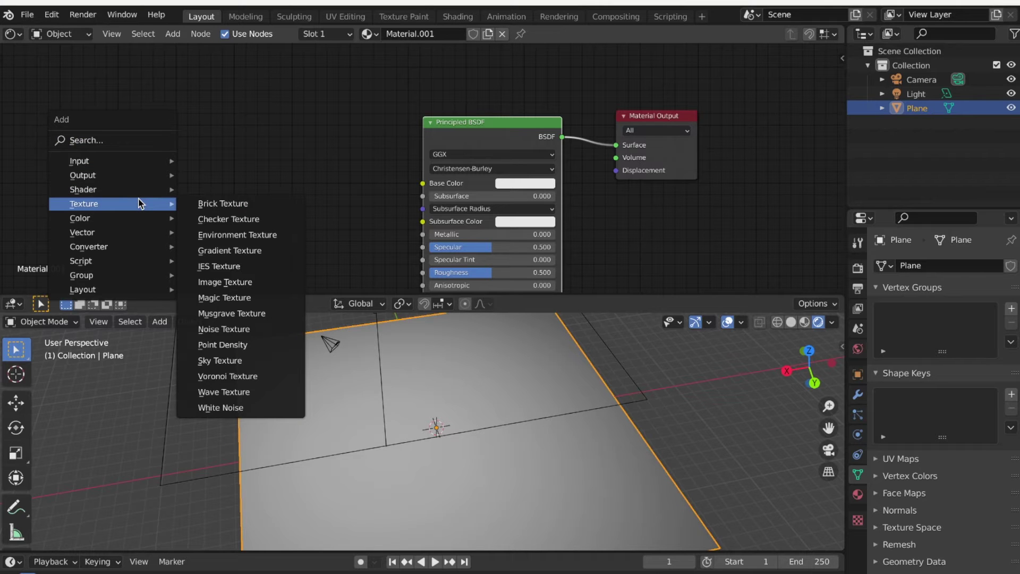
left_click(224, 219)
left_click(200, 94)
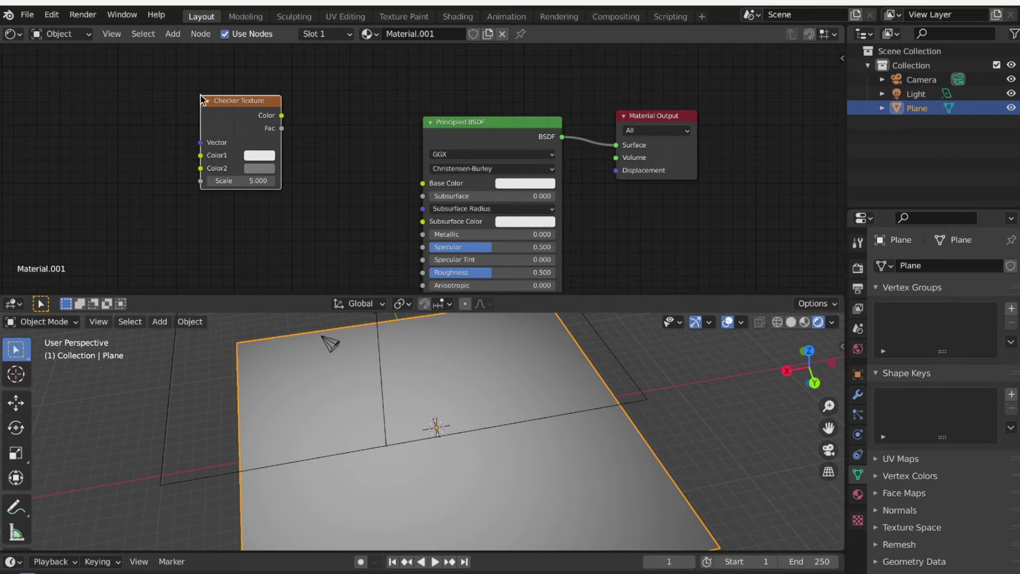
left_click_drag(270, 114, 423, 183)
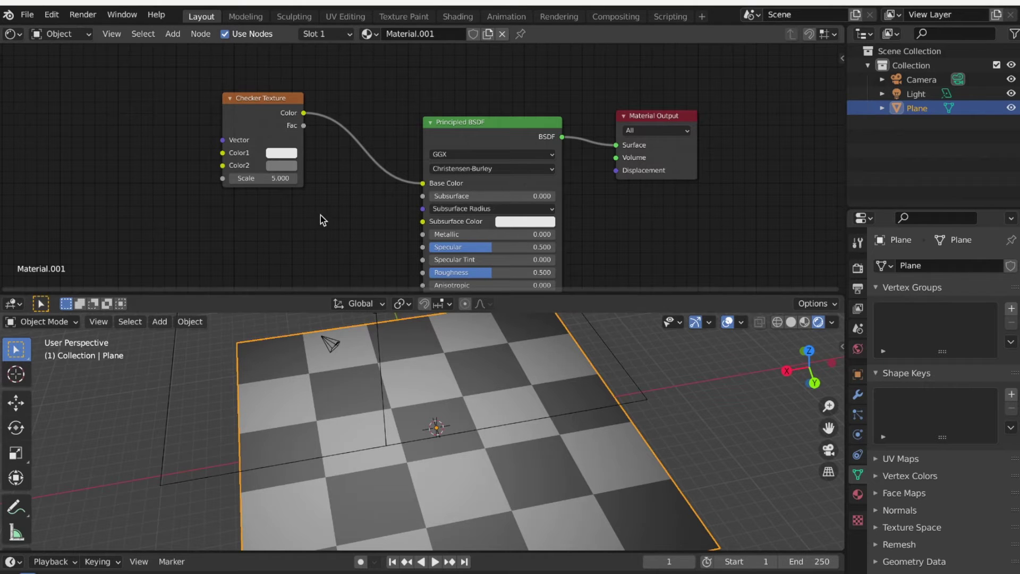
Step: Set the Checker Texture's Color2 to black and raise Color1 to full white
left_click(284, 166)
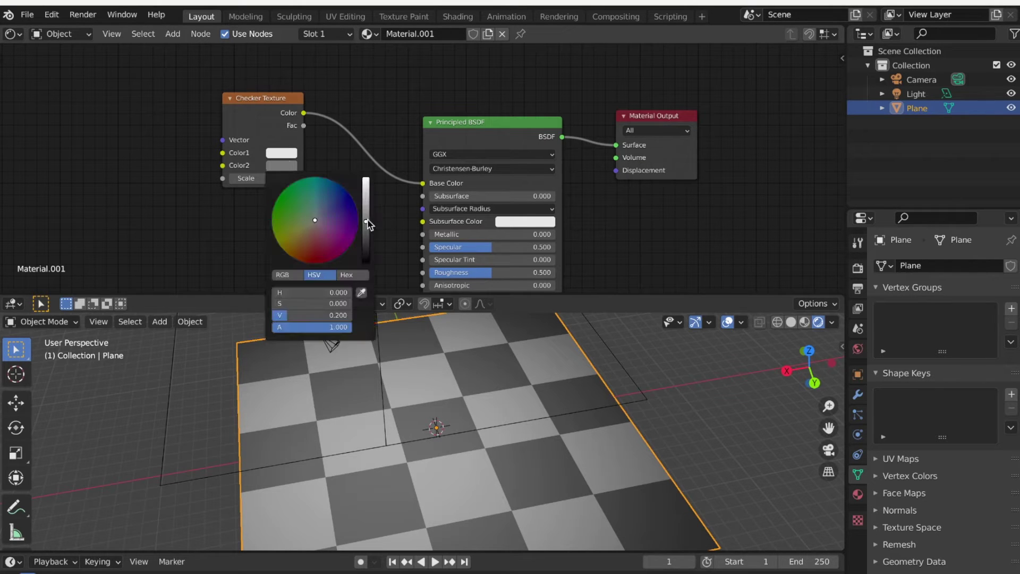
left_click_drag(366, 221, 365, 262)
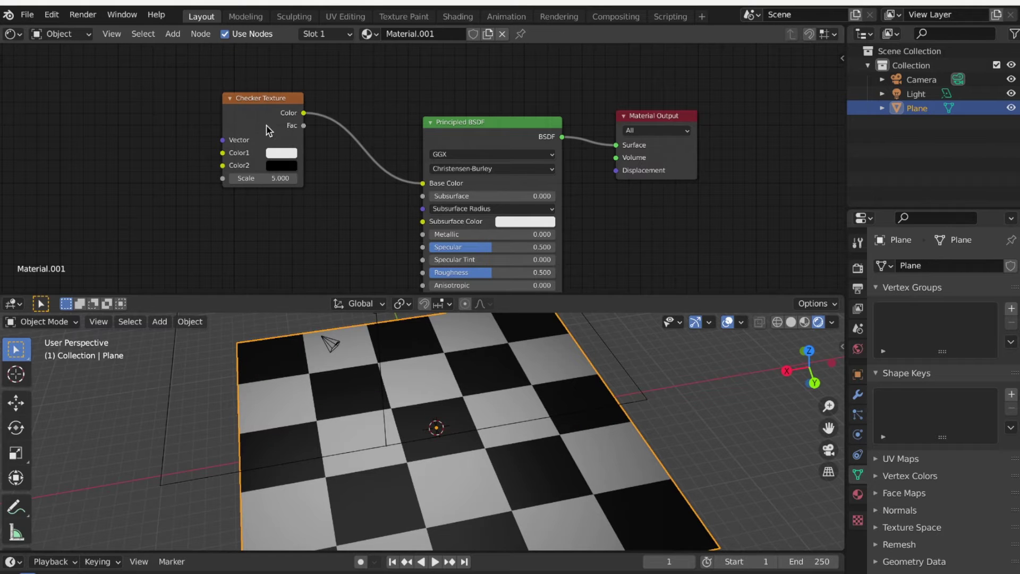
left_click(285, 153)
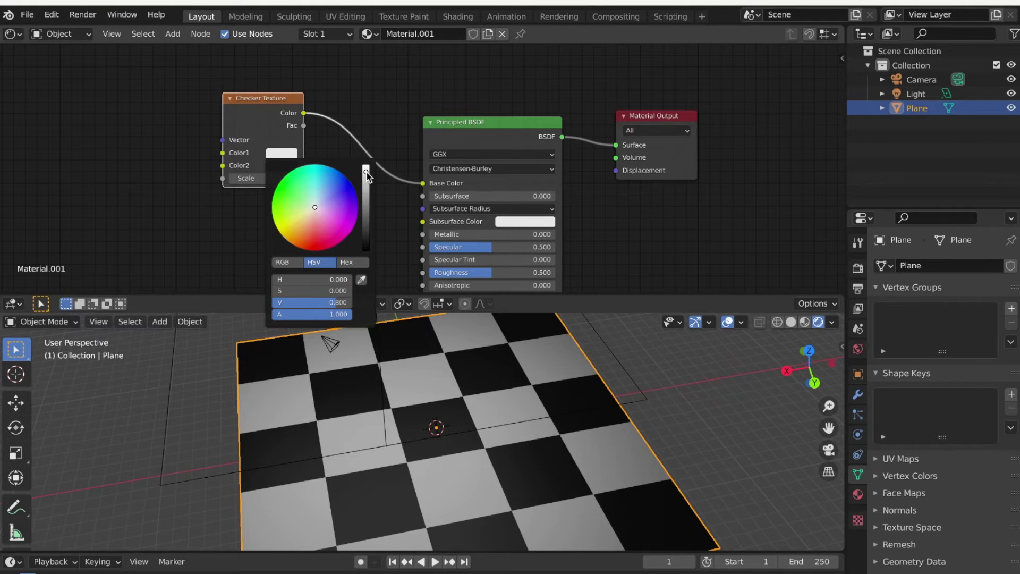
left_click_drag(365, 173, 371, 108)
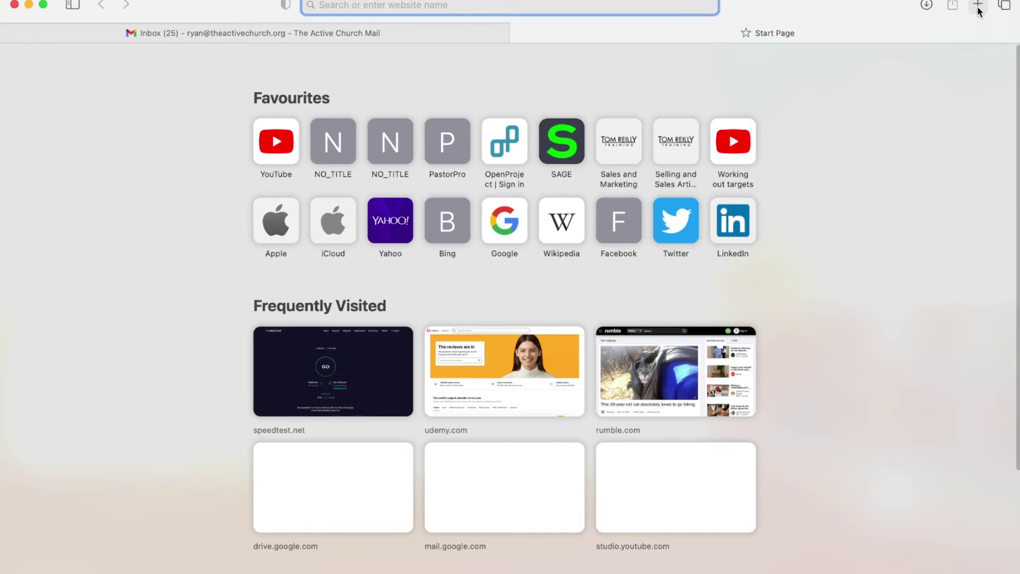
Step: Search Google for "opaque" in the web browser
type("opag")
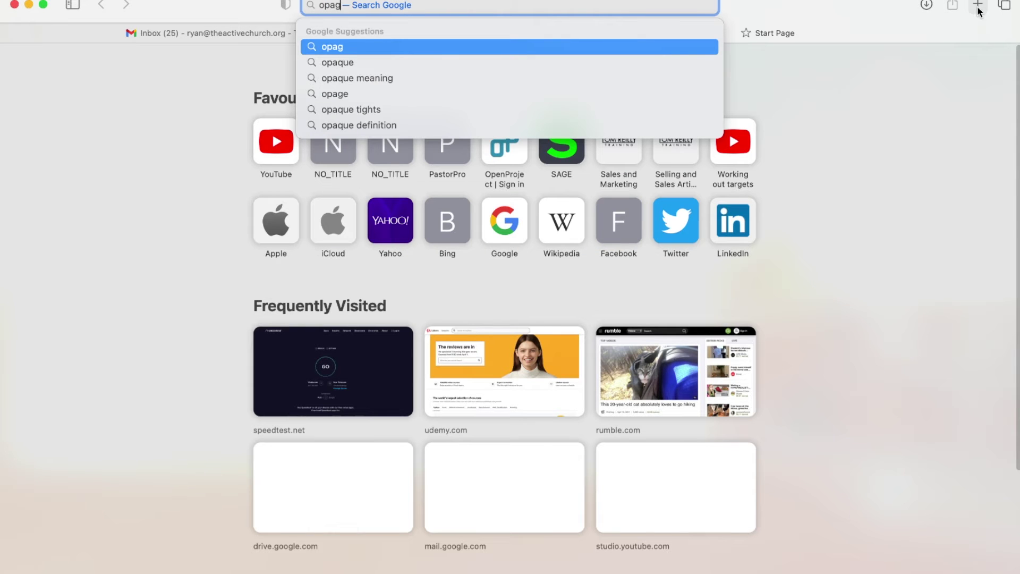
key("Down")
key("Return")
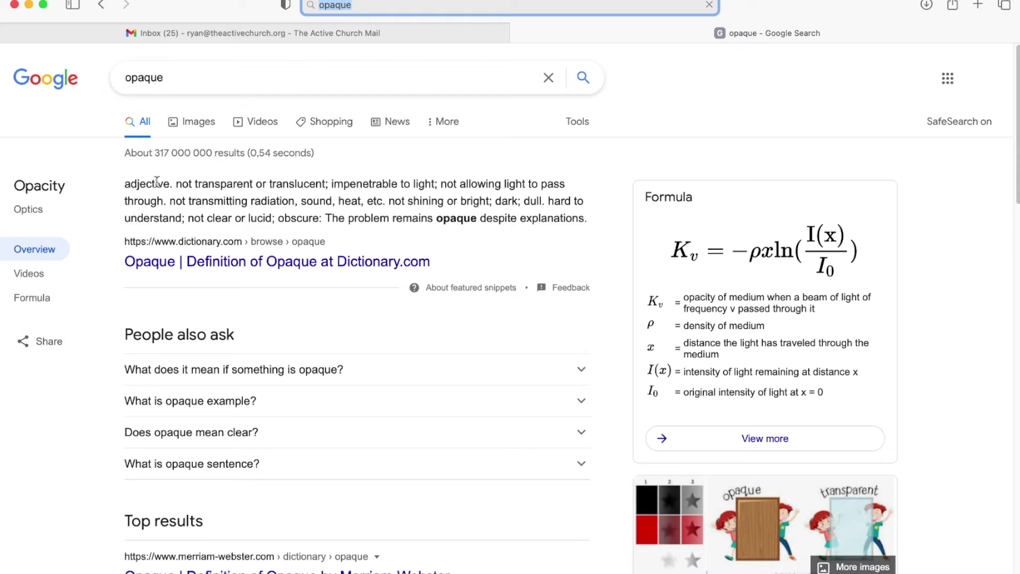
Step: Highlight the start of the definition of opaque in the search results and switch back to Blender
left_click_drag(176, 184, 249, 185)
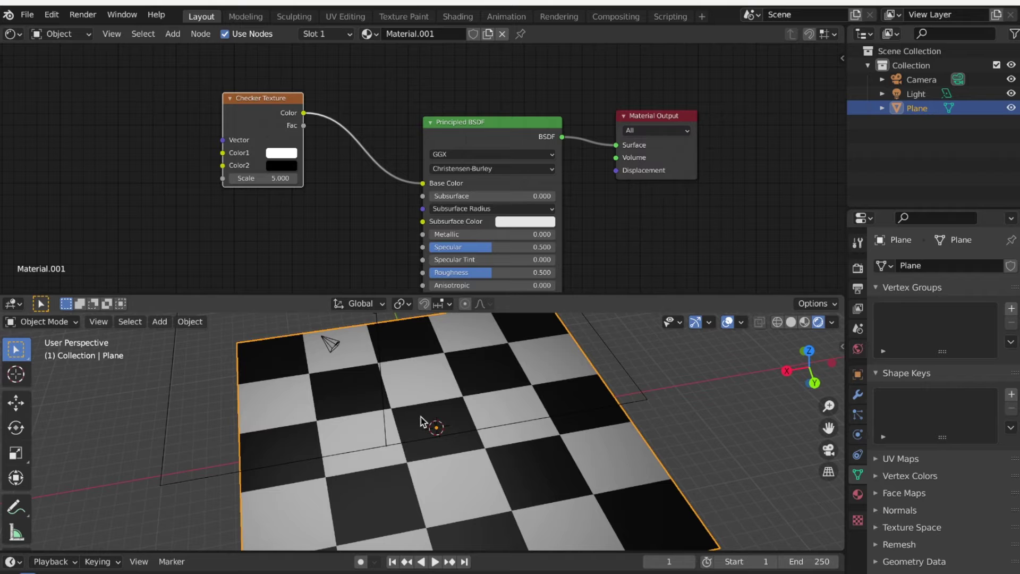
middle_click_drag(434, 502, 387, 424)
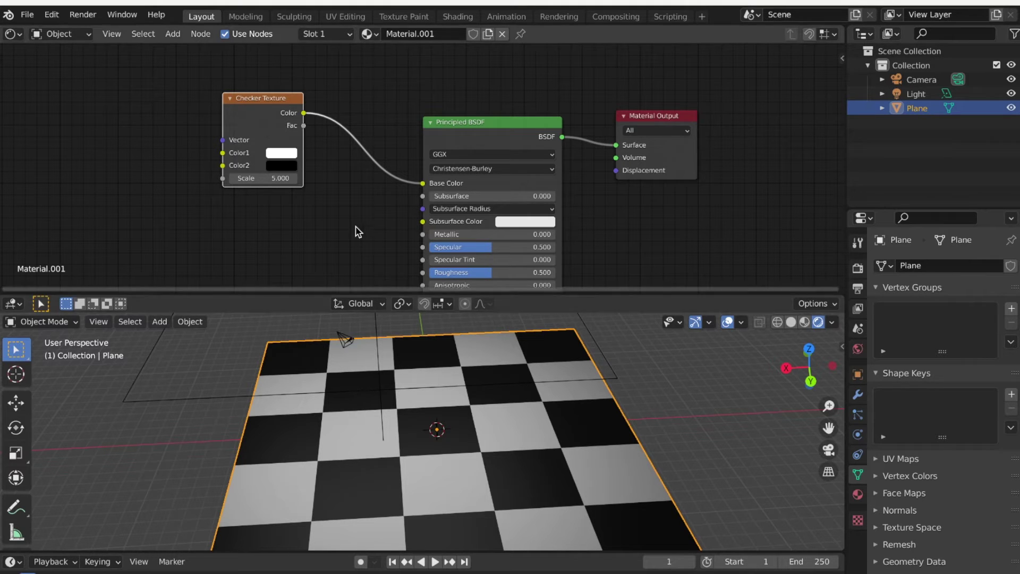
Step: Spread the Checker Texture, Principled BSDF and Material Output nodes further apart in the node editor
left_click_drag(501, 126, 615, 75)
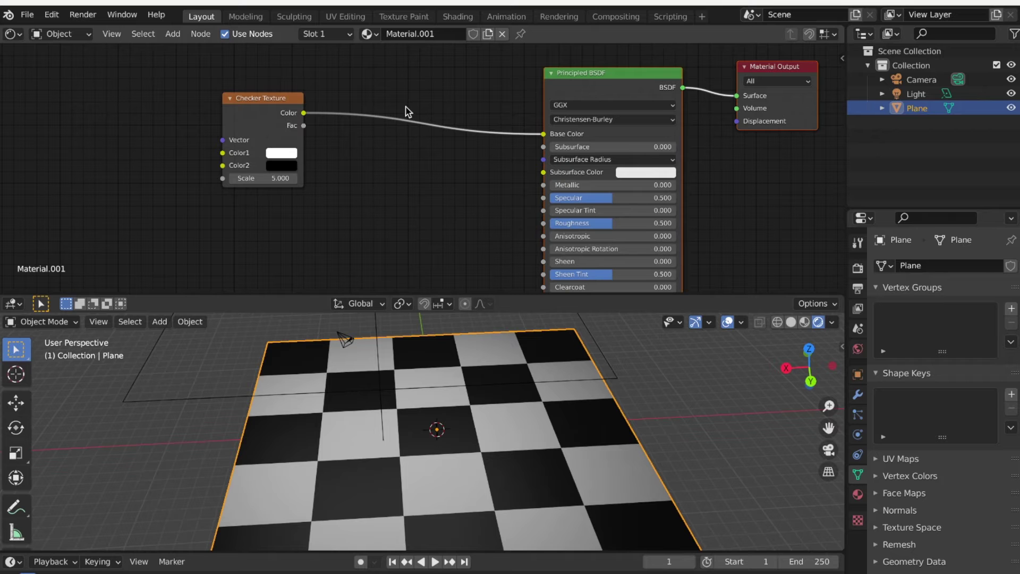
left_click_drag(255, 99, 288, 105)
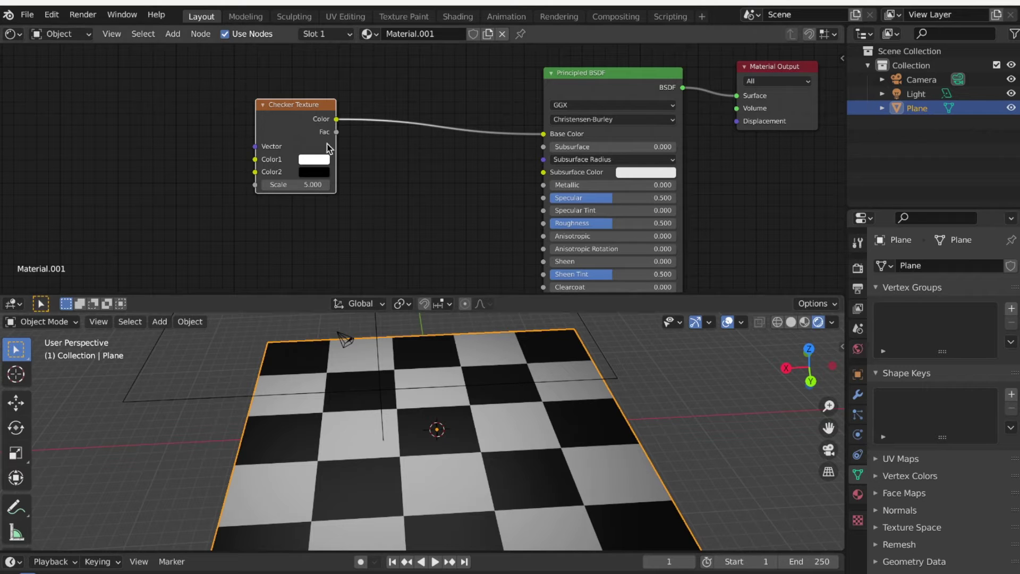
left_click_drag(296, 104, 288, 75)
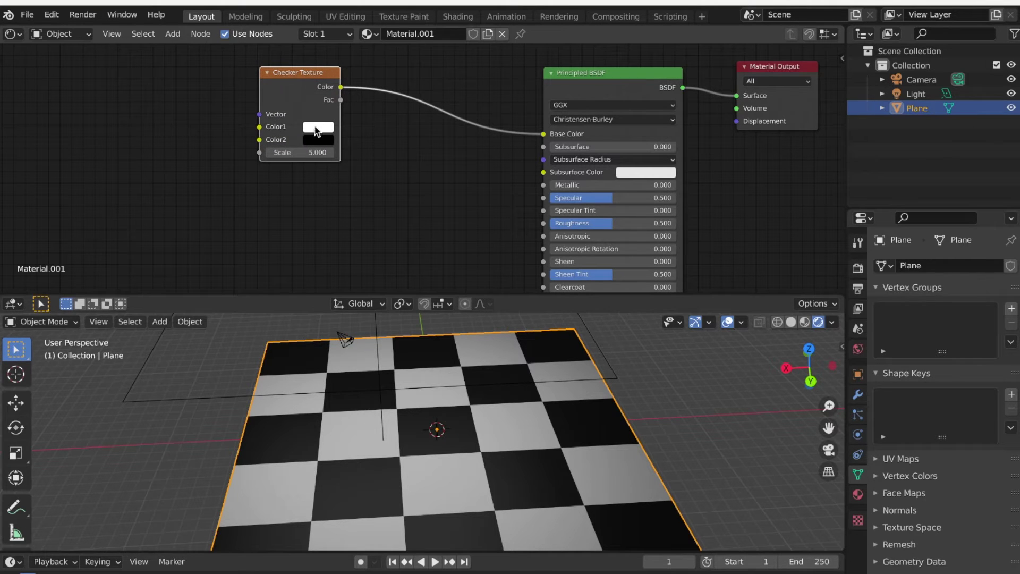
middle_click_drag(429, 148, 336, 182)
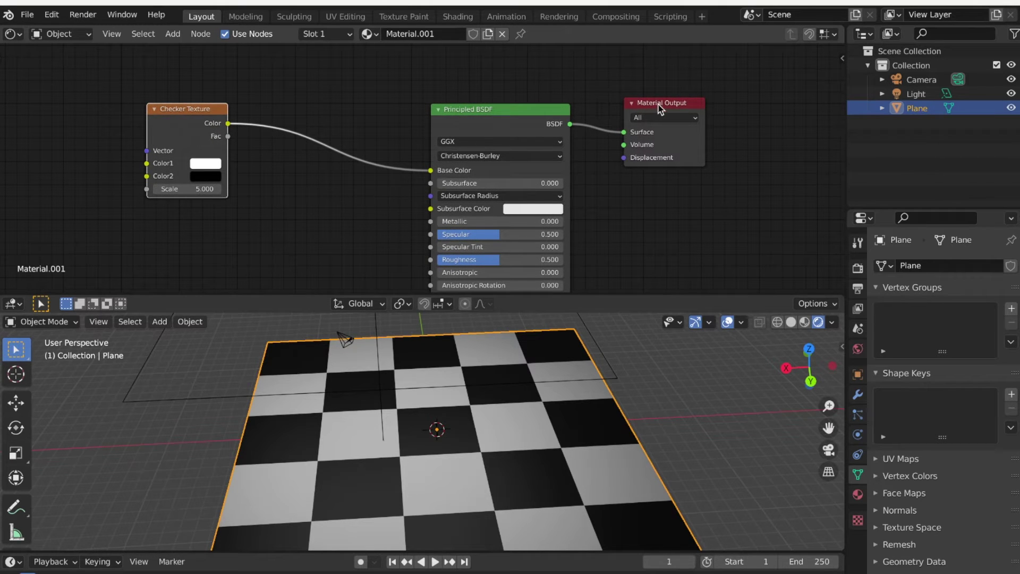
left_click_drag(668, 111, 763, 109)
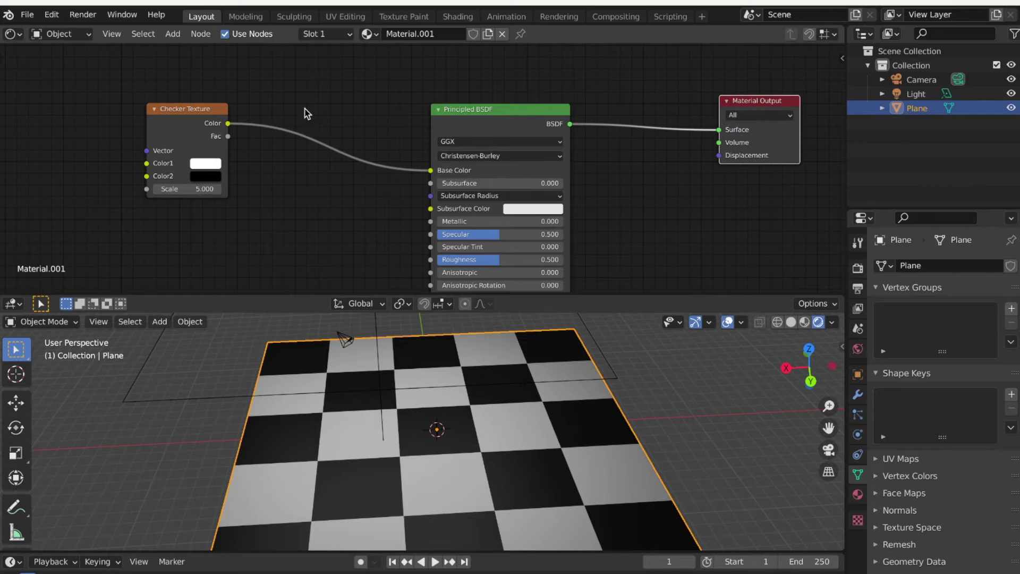
Step: Disconnect the Checker Texture from the Principled BSDF's Base Color and move it above the Principled BSDF
left_click_drag(431, 171, 342, 56)
middle_click_drag(371, 148, 279, 245)
left_click_drag(228, 147, 358, 63)
Step: Add a Mix Shader node beside the Checker Texture and shift the Principled BSDF and Material Output to make room
left_click(515, 133)
key("shift+a")
mouse_move(514, 129)
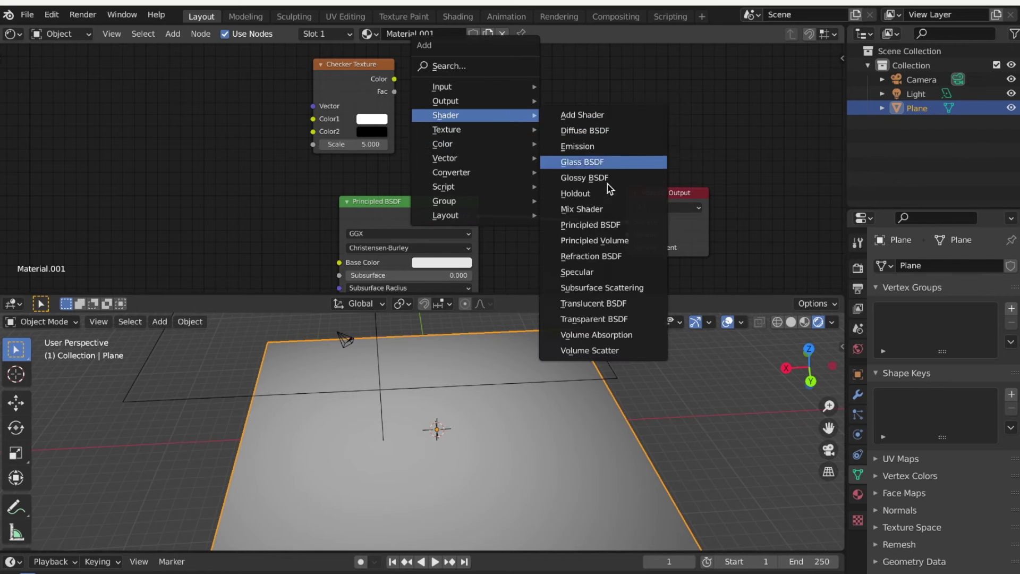
left_click(607, 210)
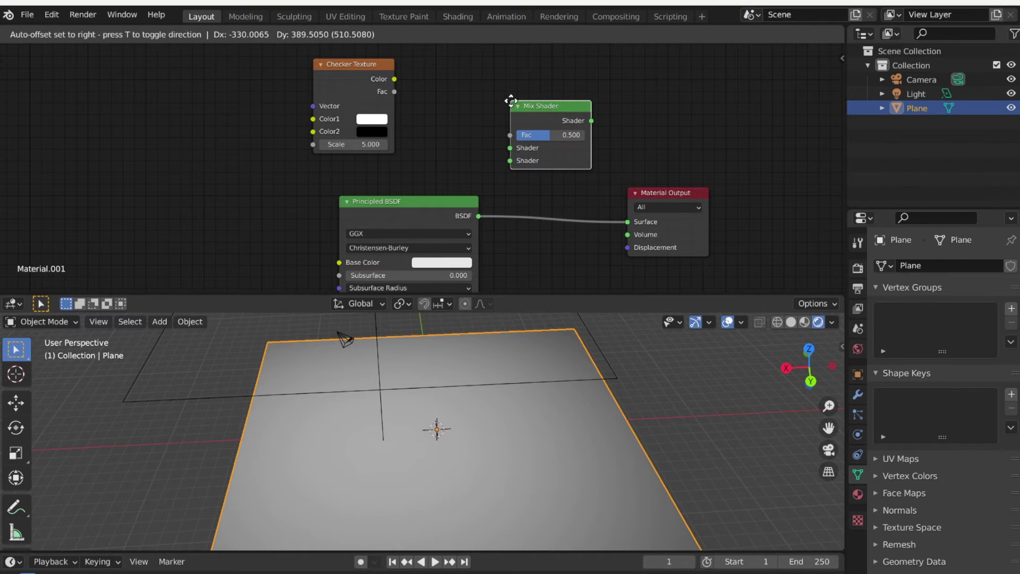
left_click(515, 92)
left_click_drag(422, 207, 395, 234)
left_click_drag(648, 201, 660, 203)
left_click_drag(547, 98, 549, 96)
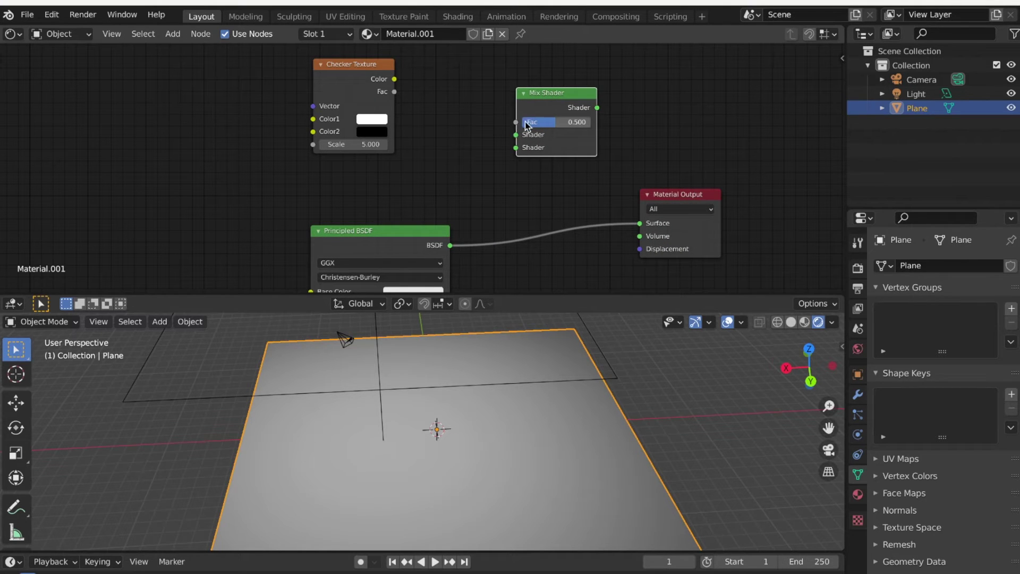
Step: Set the Mix Shader's Fac to 0.5
left_click_drag(549, 93, 659, 128)
left_click(553, 128)
type("0.5")
key("Return")
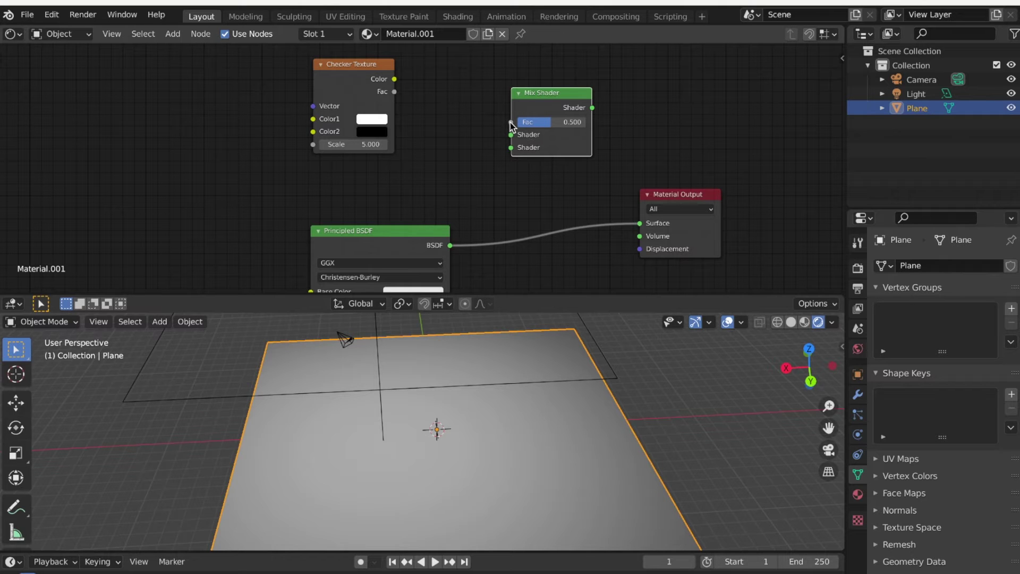
Step: Route the Principled BSDF into the Mix Shader's second Shader input and the Mix Shader's output into the Material Output's Surface
left_click_drag(539, 111, 529, 180)
left_click(641, 227)
left_click_drag(641, 228, 501, 212)
left_click_drag(527, 158, 640, 223)
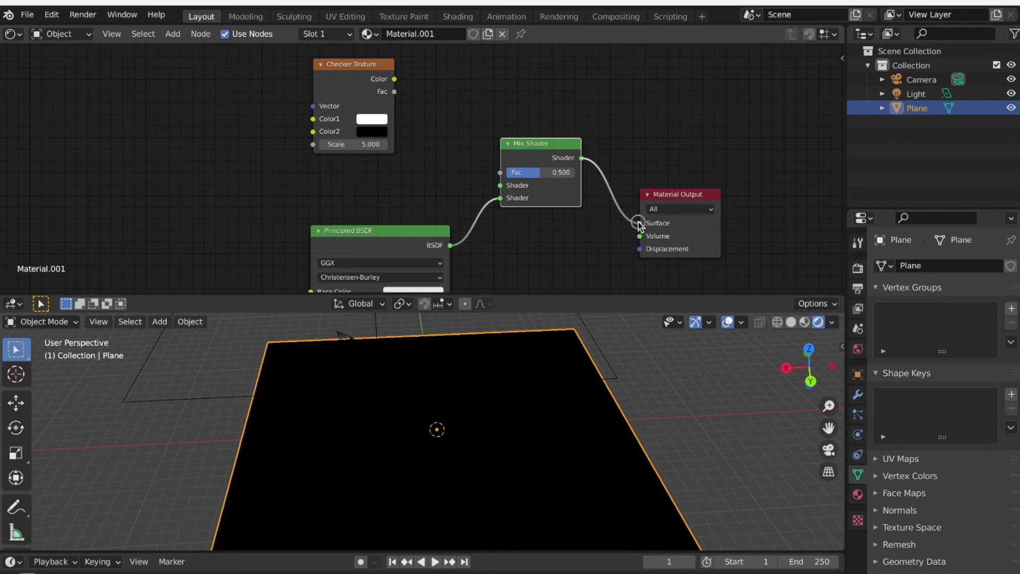
left_click_drag(533, 211, 537, 268)
middle_click_drag(501, 152, 529, 127)
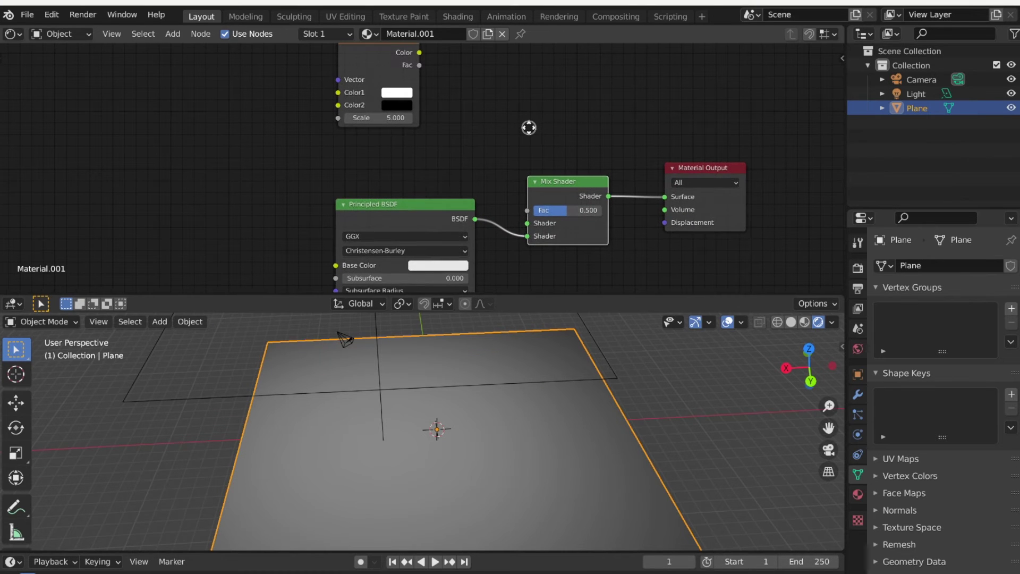
Step: Duplicate the Principled BSDF node and connect the copy's BSDF output to the Mix Shader's first Shader input
left_click_drag(423, 206, 418, 253)
middle_click_drag(428, 227, 448, 187)
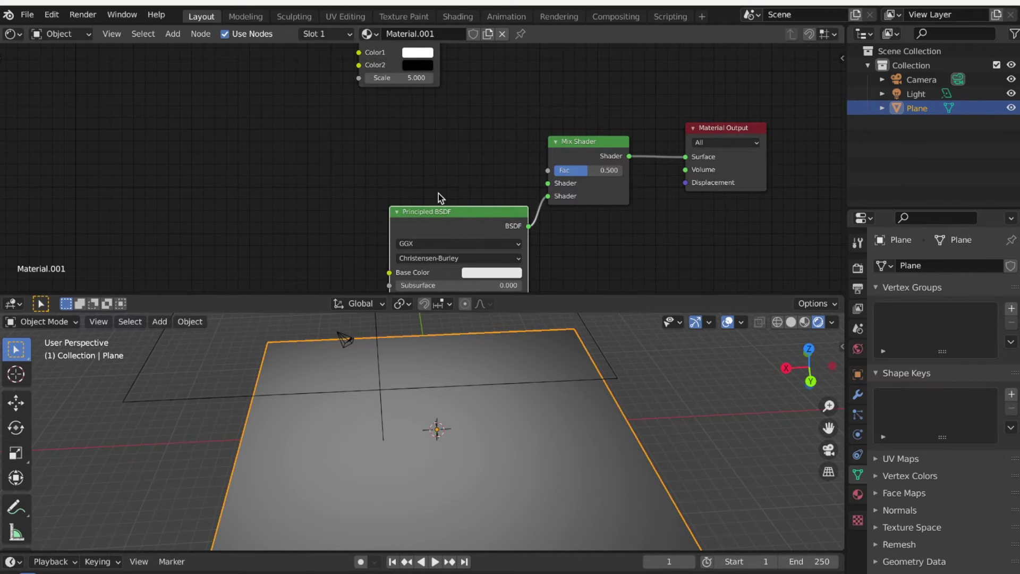
key("shift+d")
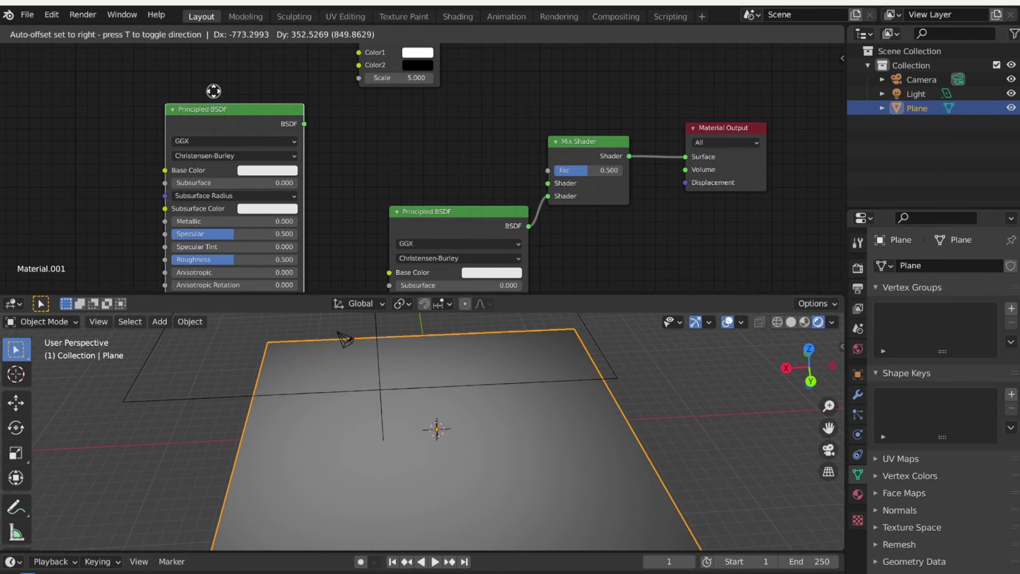
left_click(213, 91)
mouse_move(304, 124)
left_mouse_down()
mouse_move(511, 167)
mouse_move(547, 187)
left_mouse_up()
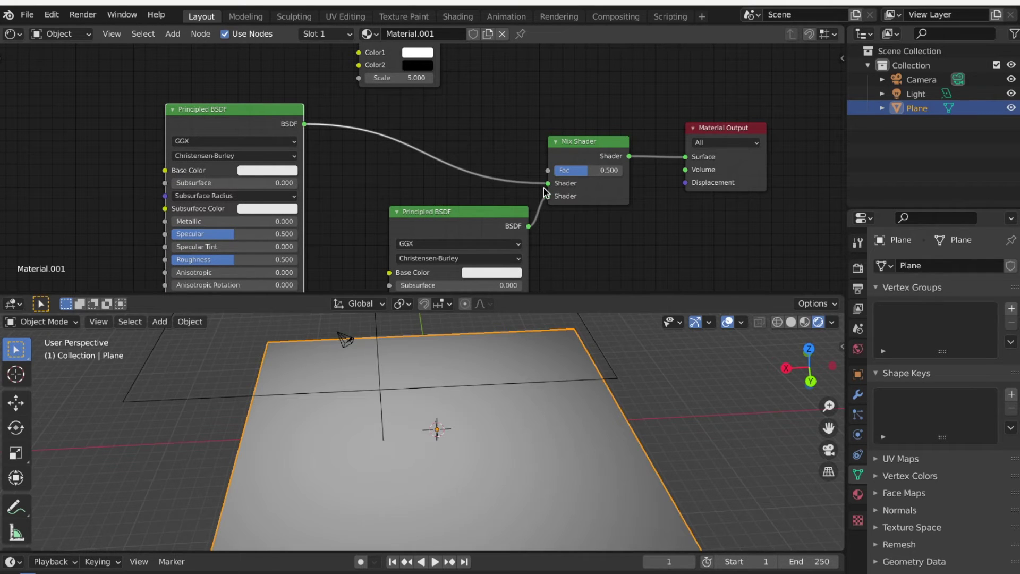
Step: Set the duplicated Principled BSDF's Base Color to full white
mouse_move(408, 171)
middle_mouse_down()
mouse_move(404, 117)
mouse_move(423, 150)
mouse_move(411, 185)
middle_mouse_up()
left_click_drag(602, 156, 610, 153)
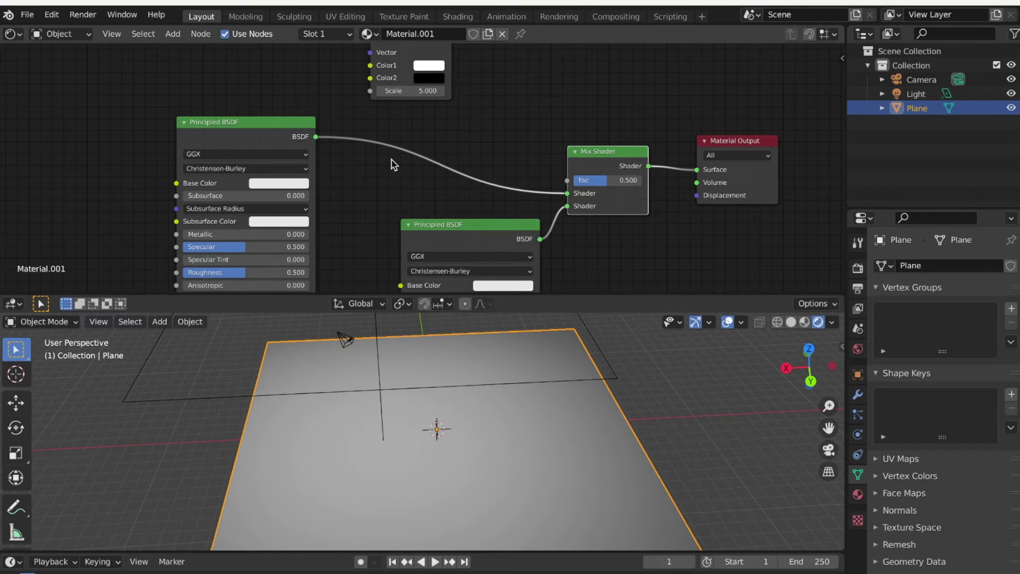
left_click(283, 184)
left_click_drag(352, 53, 353, 137)
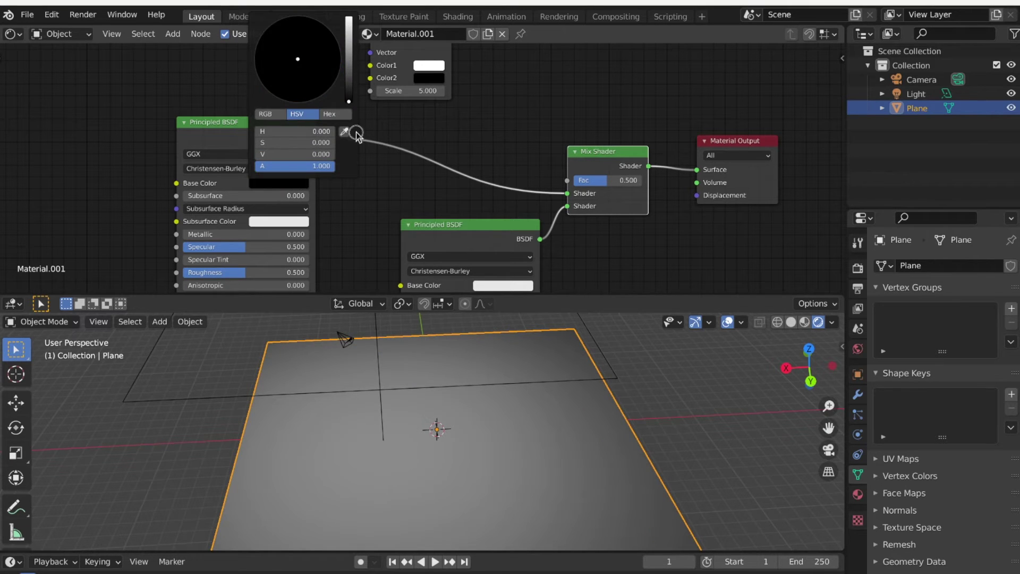
left_click(278, 183)
left_click_drag(351, 70, 352, 8)
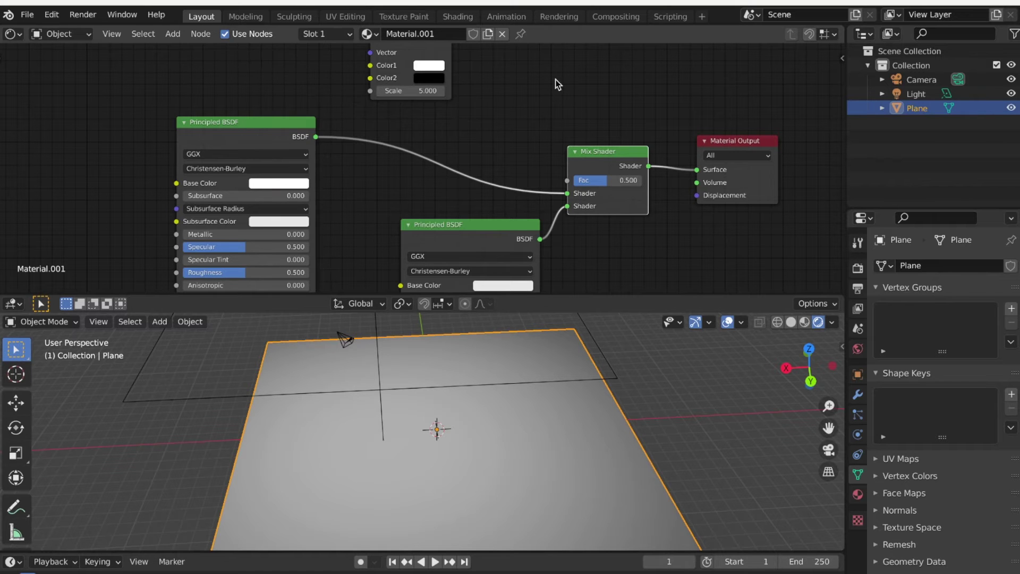
Step: Connect the Checker Texture's Color output to the Mix Shader's Fac input
middle_click_drag(537, 81, 511, 143)
mouse_move(394, 73)
left_mouse_down()
mouse_move(413, 78)
mouse_move(408, 88)
left_mouse_up()
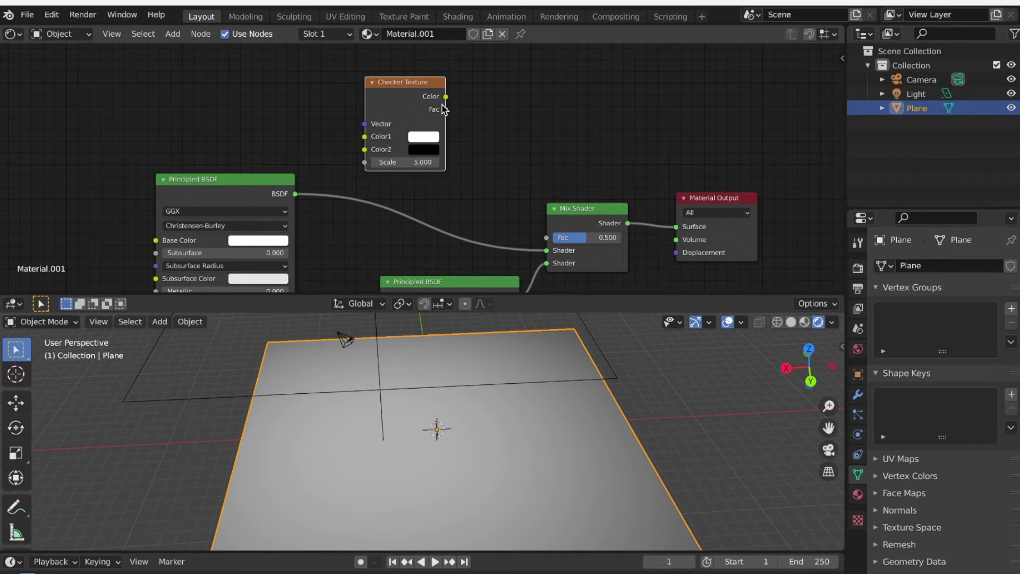
left_click_drag(445, 96, 543, 238)
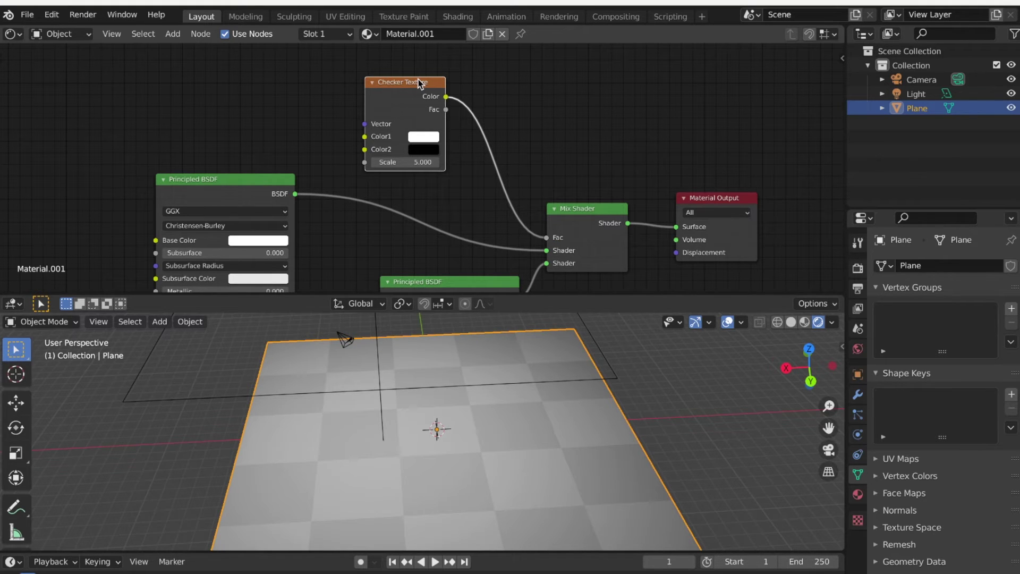
Step: Set the Base Color of the duplicated Principled BSDF to blue and of the original one to green
middle_click_drag(620, 137, 303, 99)
left_click(286, 140)
left_click_drag(312, 190, 334, 176)
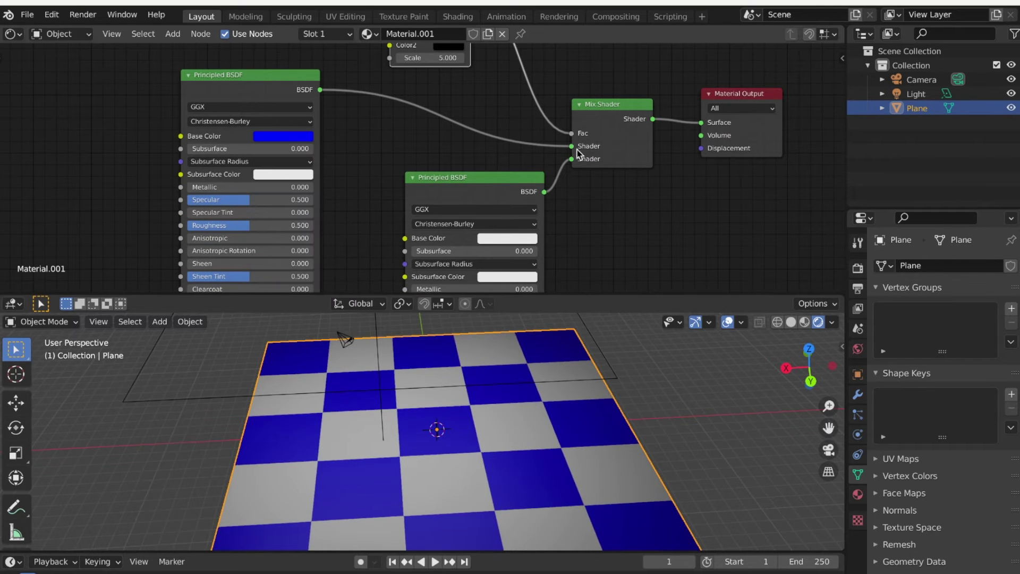
left_click(508, 238)
left_click(499, 109)
left_click_drag(499, 109, 487, 104)
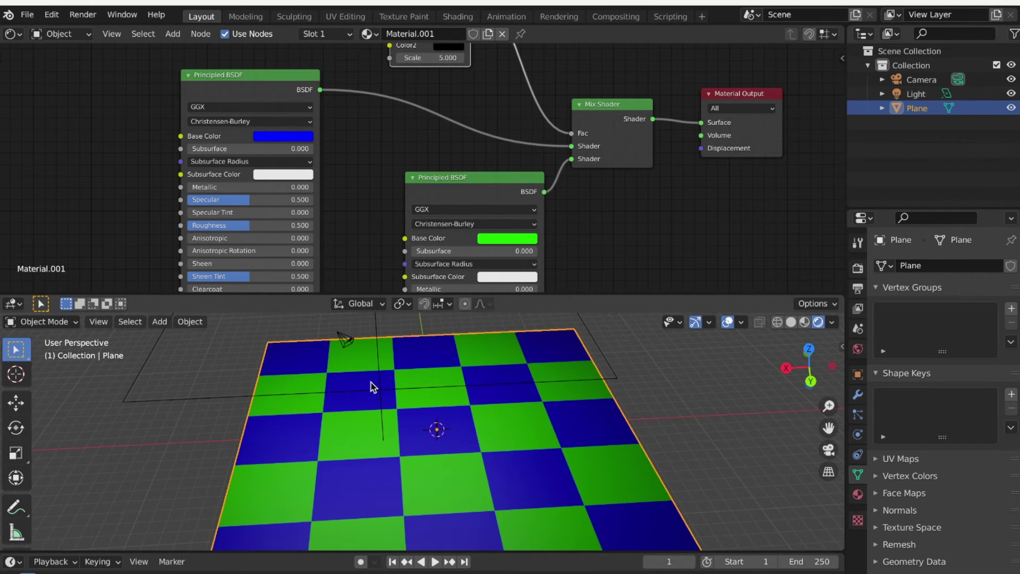
Step: Add a Noise Texture node and connect its Fac output to the blue Principled BSDF's Base Color
middle_click_drag(388, 134, 481, 79)
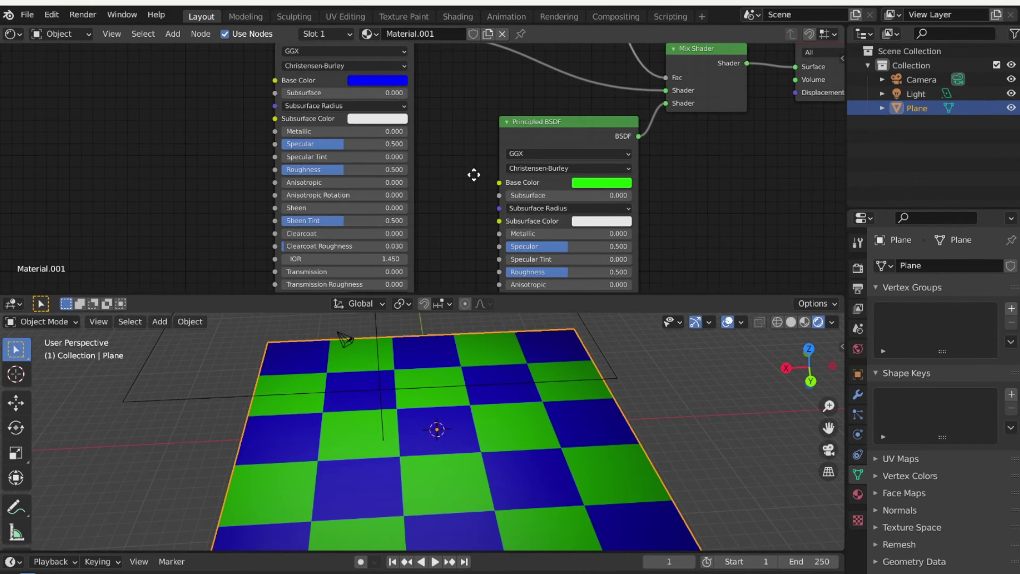
middle_click_drag(452, 129, 611, 83)
middle_click_drag(325, 175, 370, 290)
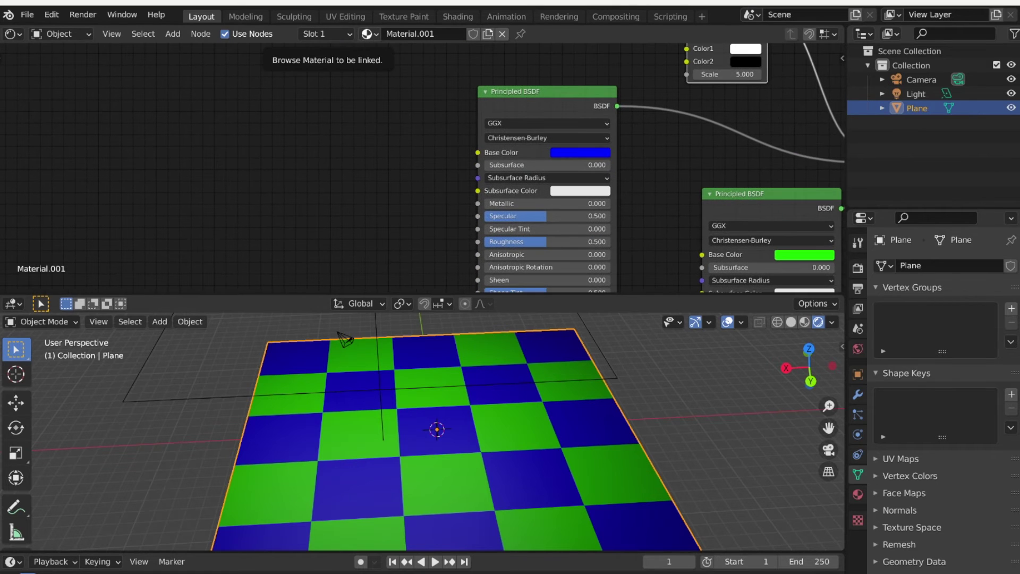
key("shift+a")
mouse_move(305, 163)
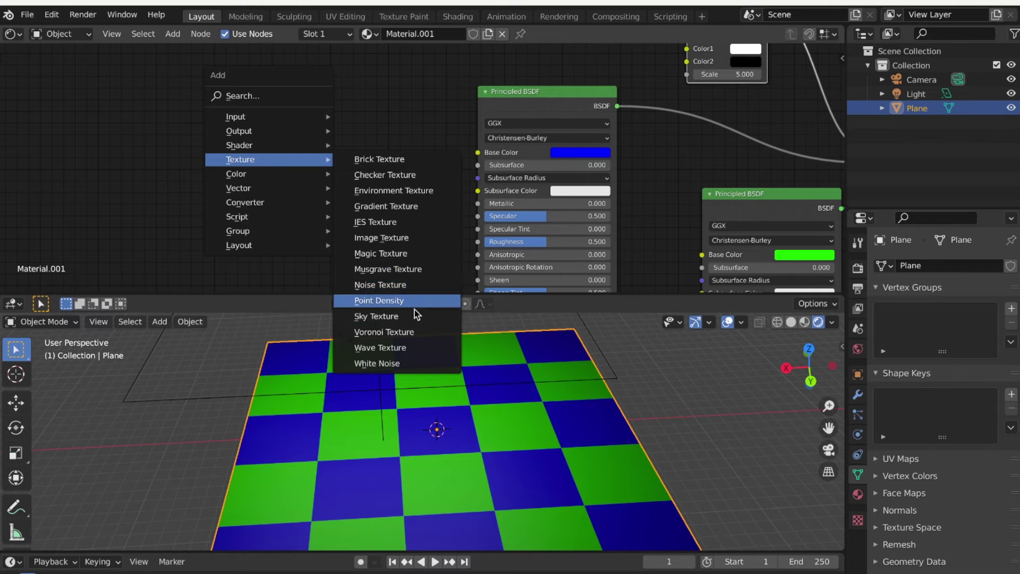
left_click(404, 285)
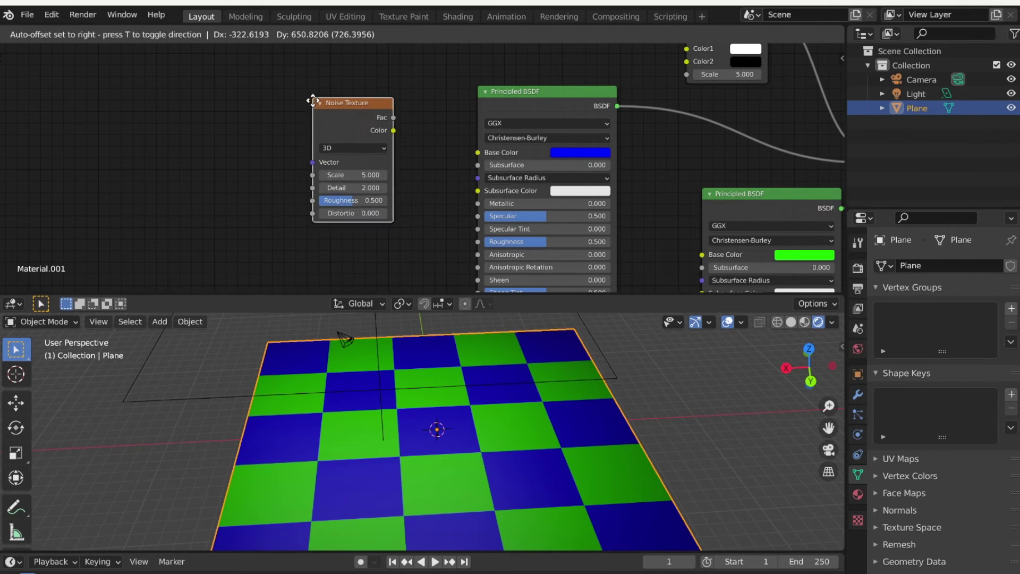
left_click(327, 91)
left_click_drag(392, 113, 479, 154)
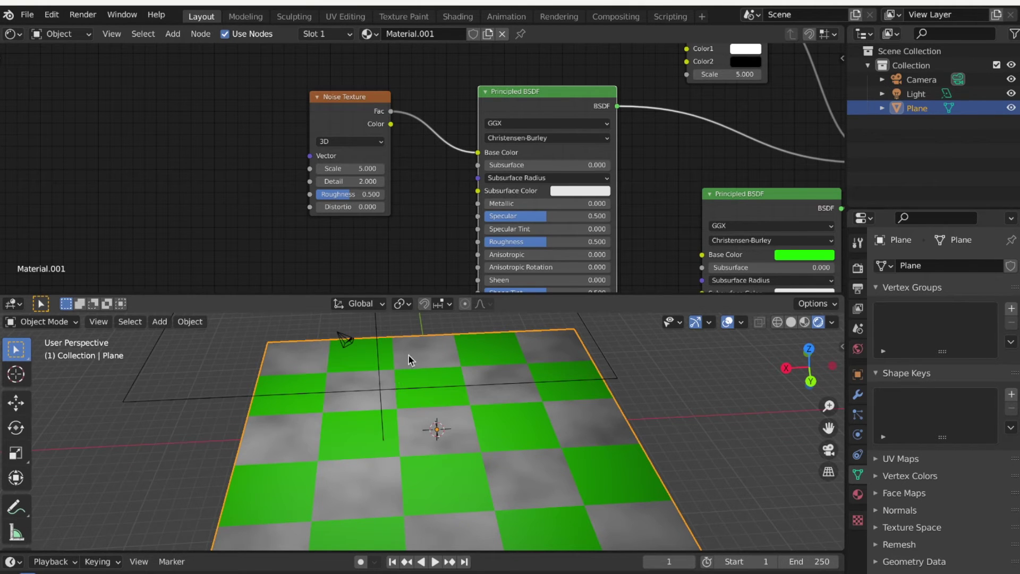
Step: Set the Noise Texture's Scale to 6 and Detail to 6
middle_click_drag(703, 154, 528, 122)
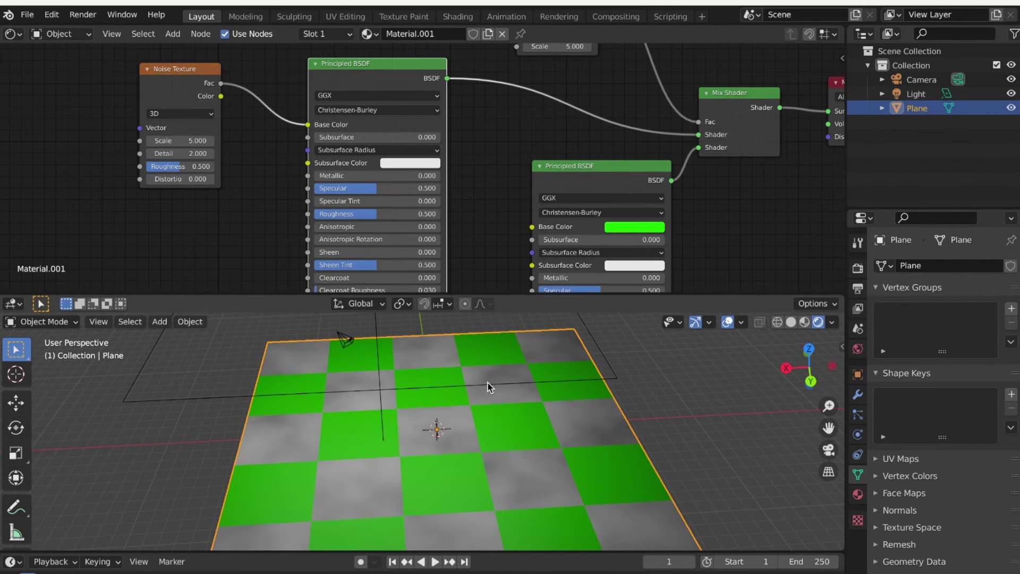
middle_click_drag(478, 149, 602, 147)
scroll(450, 232, "down", 1)
left_click(327, 149)
type("6")
left_click(326, 161)
type("6")
key("Return")
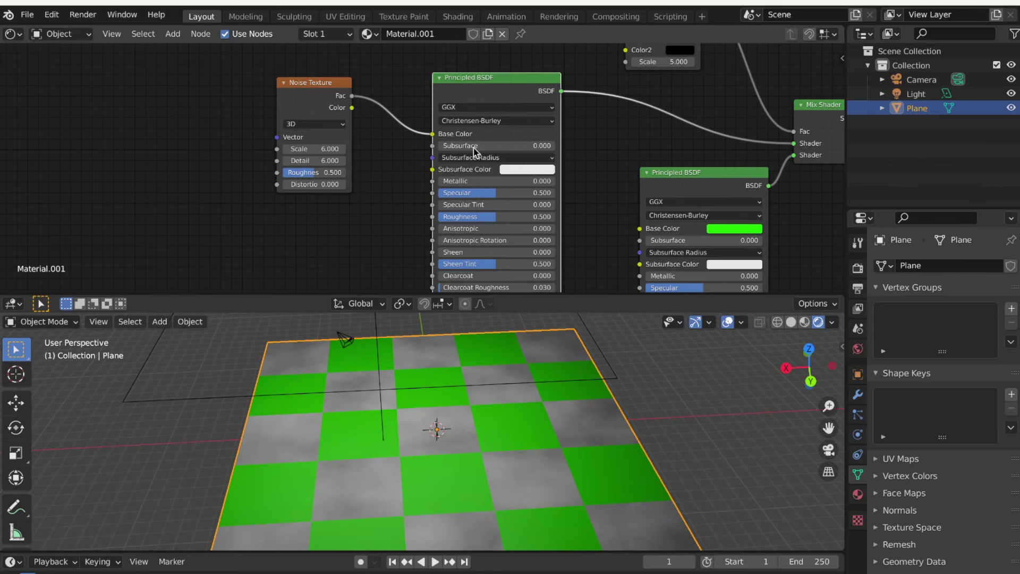
Step: Add a Wave Texture node near the green Principled BSDF
middle_click_drag(629, 137, 515, 370)
middle_click_drag(535, 226, 499, 89)
middle_click_drag(482, 215, 534, 135)
key("shift+a")
mouse_move(332, 218)
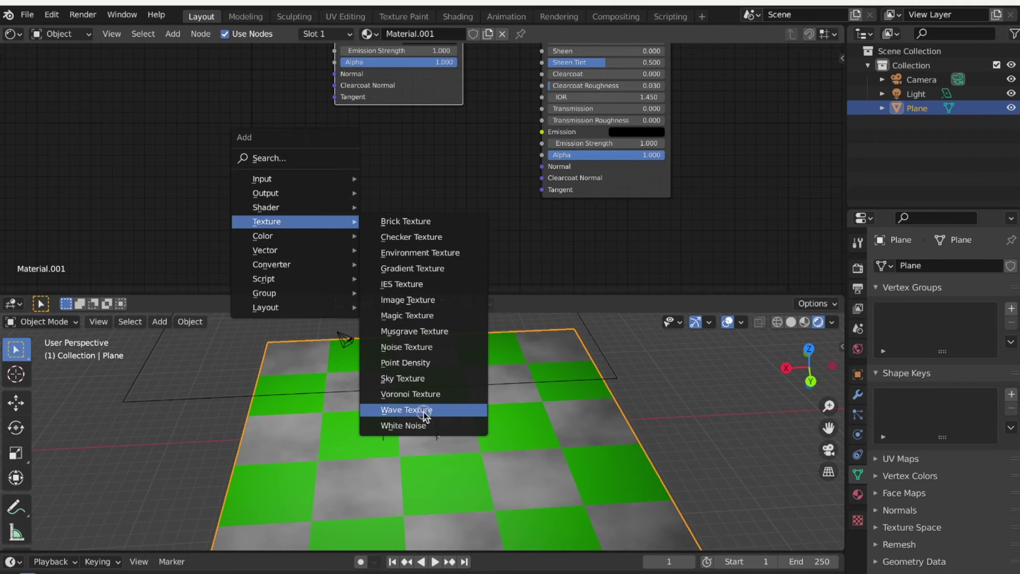
left_click(424, 411)
left_click_drag(478, 172, 508, 163)
Step: Connect the Wave Texture's Color output to the green Principled BSDF's Base Color and inspect the plane
middle_click_drag(507, 159, 516, 223)
middle_click_drag(510, 135, 503, 259)
left_click_drag(574, 81, 585, 277)
middle_click_drag(544, 193, 565, 5)
middle_click_drag(531, 421, 539, 352)
middle_click_drag(495, 214, 447, 177)
left_click_drag(446, 177, 525, 134)
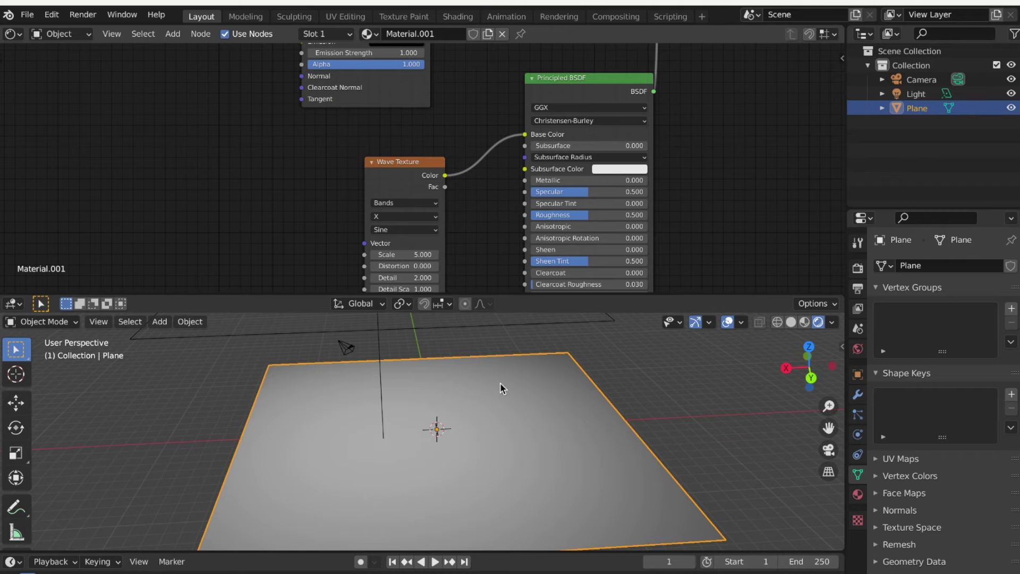
middle_click_drag(458, 429, 471, 412)
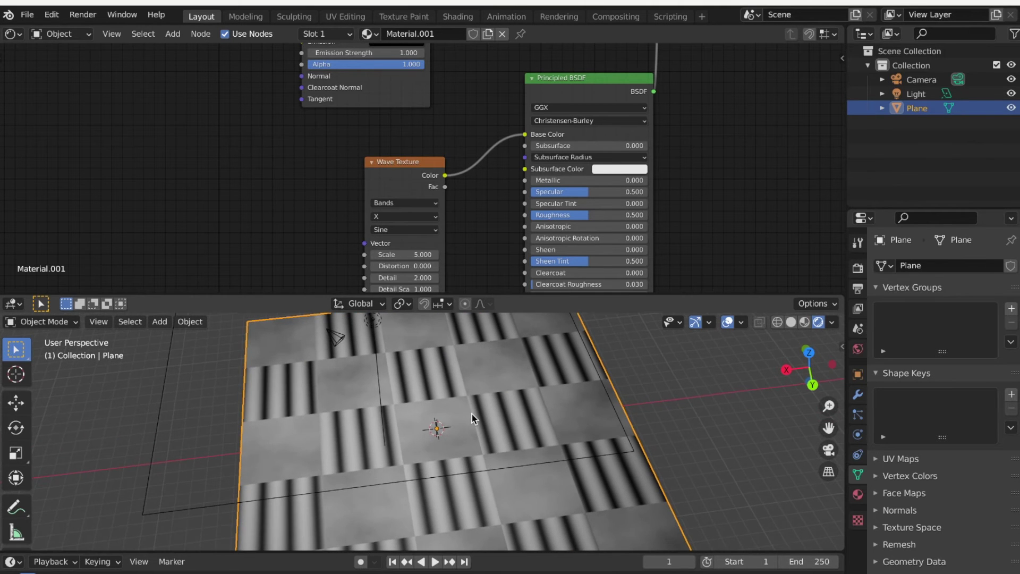
Step: Disconnect the Checker Texture from the Mix Shader's Fac input
middle_click_drag(457, 109, 409, 308)
middle_click_drag(430, 150, 434, 294)
scroll(435, 97, "down", 1)
middle_click_drag(377, 69, 323, 106)
scroll(403, 121, "up", 3)
middle_click_drag(542, 86, 526, 114)
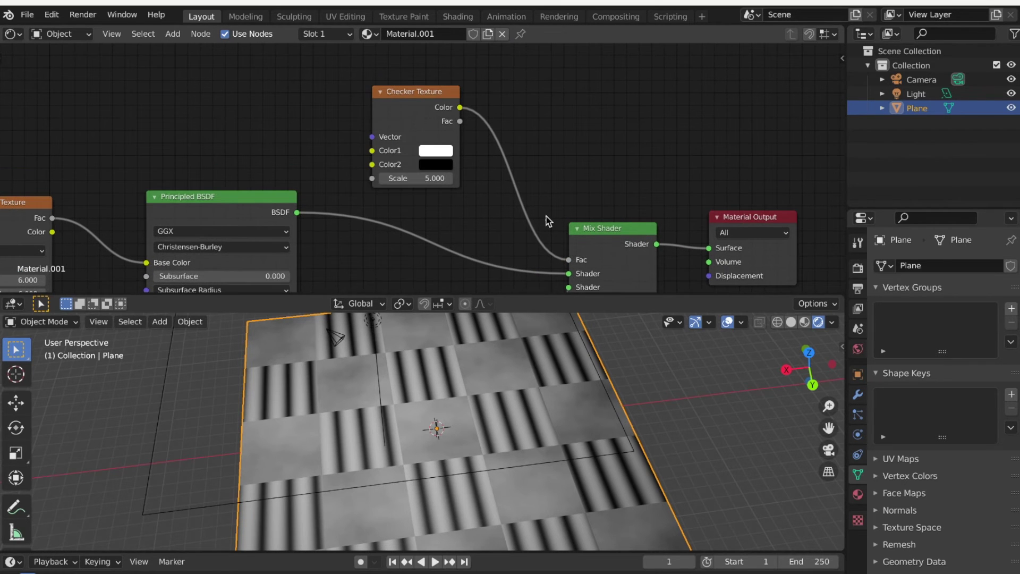
left_click_drag(568, 262, 499, 148)
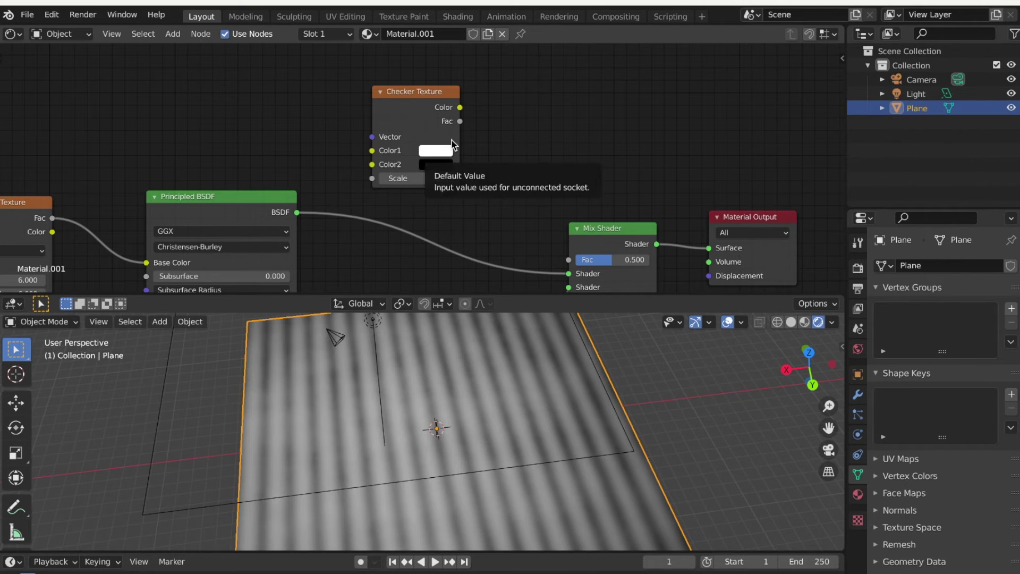
Step: Connect the Checker Texture's Fac output to the Mix Shader's Fac input
mouse_move(460, 121)
left_mouse_down()
mouse_move(502, 117)
mouse_move(523, 200)
mouse_move(454, 133)
mouse_move(448, 113)
mouse_move(399, 85)
mouse_move(444, 114)
mouse_move(478, 119)
left_mouse_up()
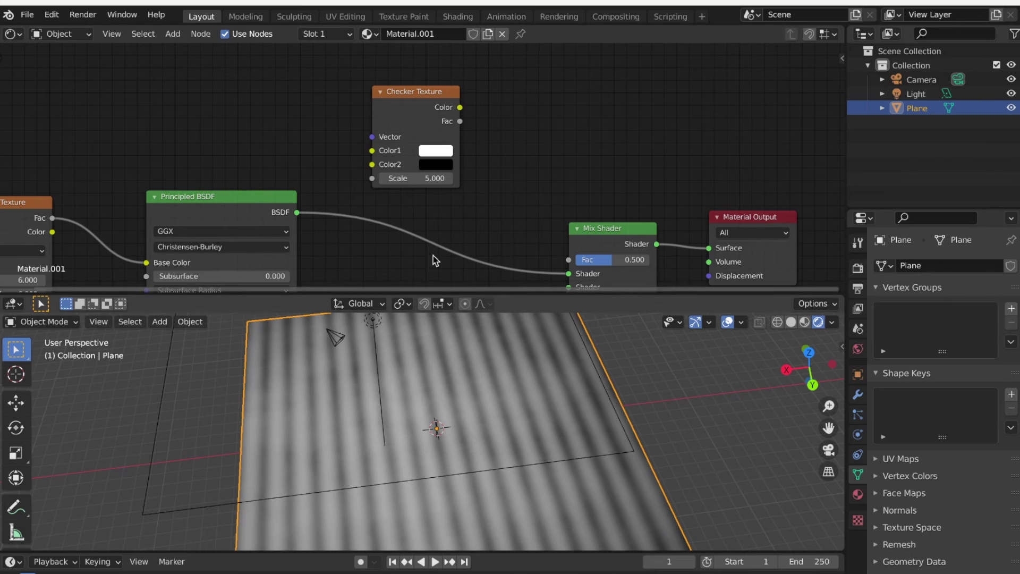
left_click_drag(460, 121, 549, 259)
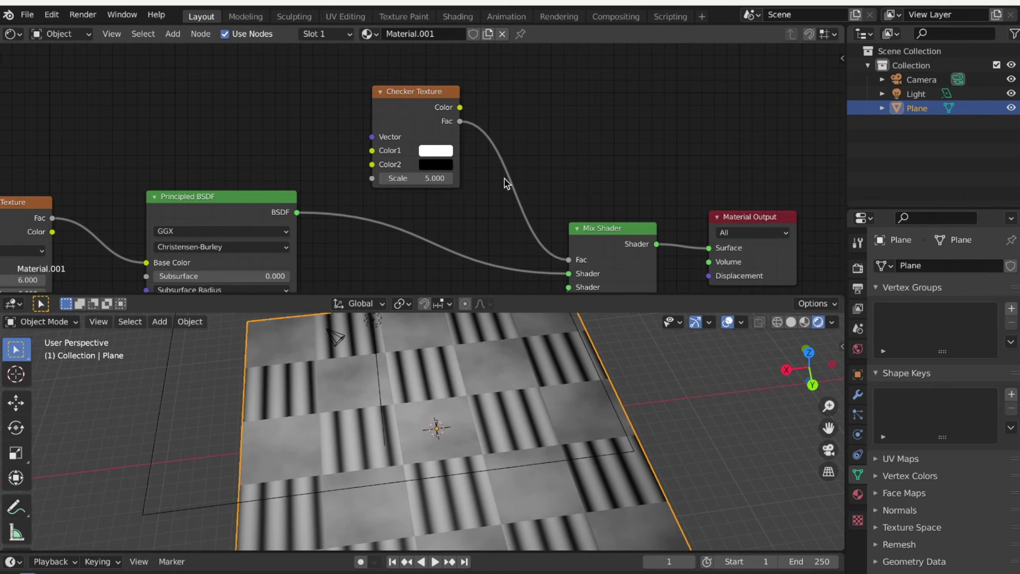
middle_click_drag(565, 180, 587, 141)
left_click(650, 1)
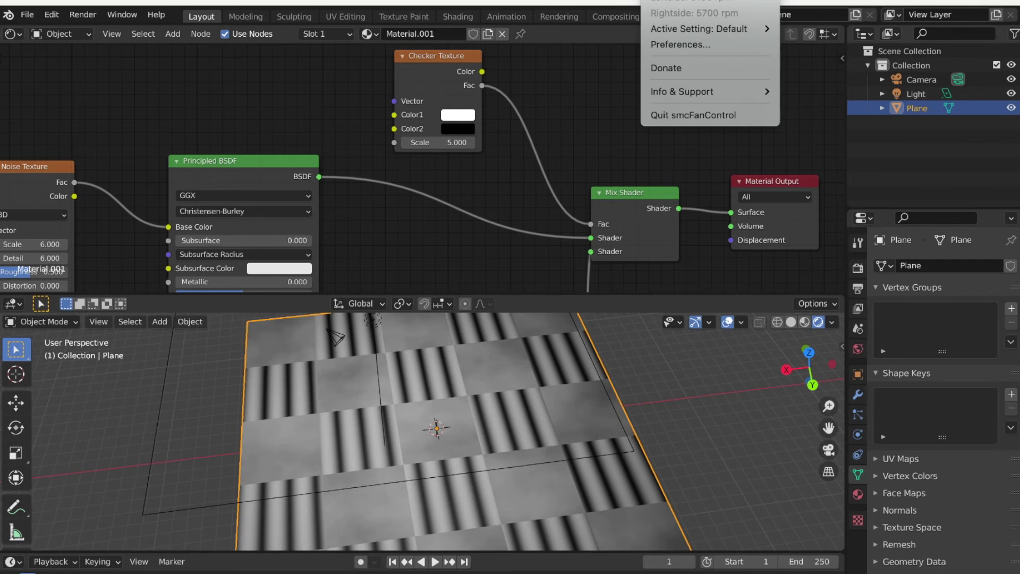
mouse_move(702, 30)
left_click(802, 42)
left_click_drag(455, 57, 451, 78)
middle_click_drag(623, 139, 635, 95)
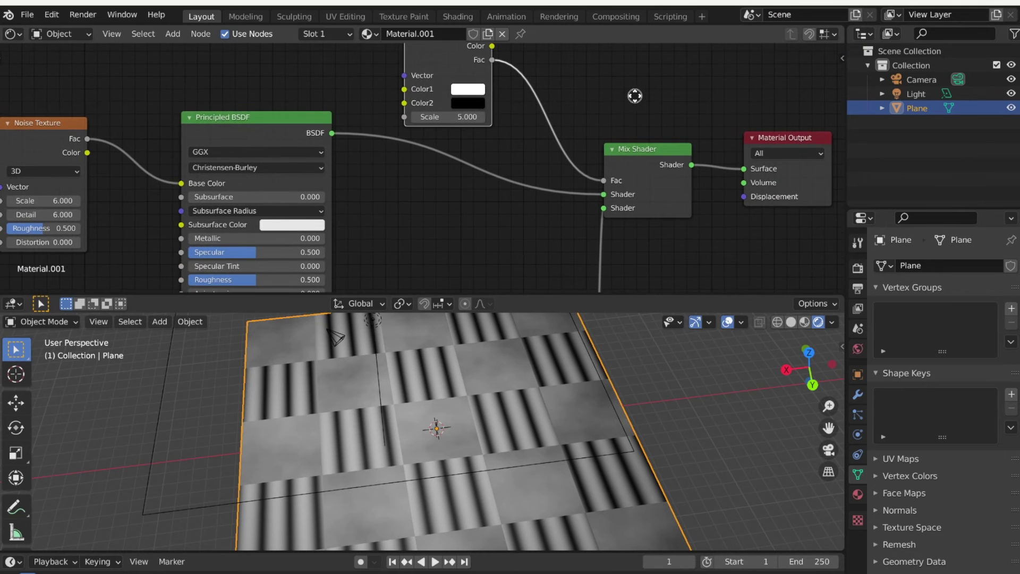
Step: Delete the Checker Texture, Noise Texture and Wave Texture nodes from the material
scroll(479, 202, "down", 3)
scroll(478, 215, "down", 2)
middle_click_drag(483, 223, 497, 161)
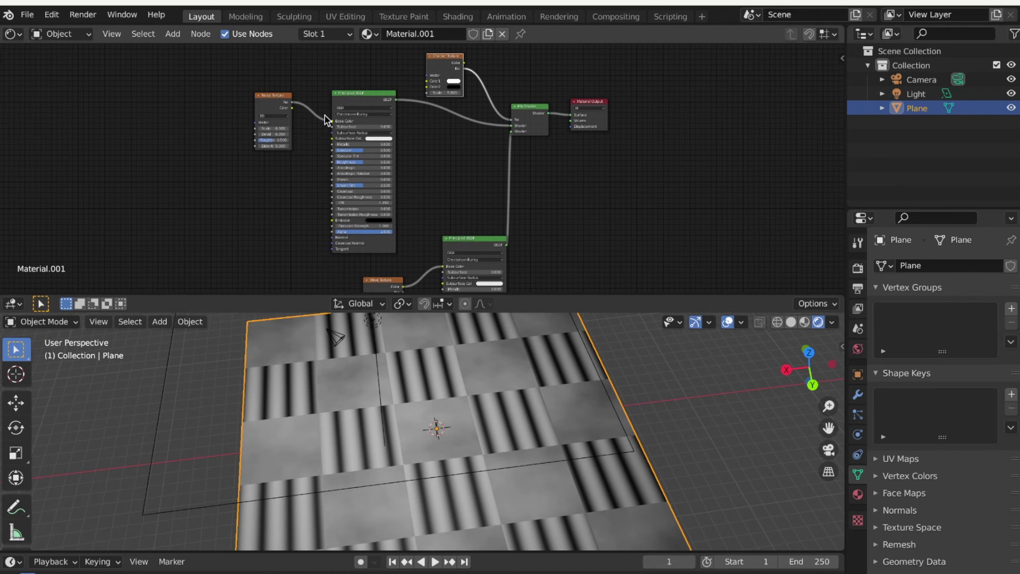
left_click_drag(225, 65, 493, 293)
left_click(441, 59)
left_click(270, 97)
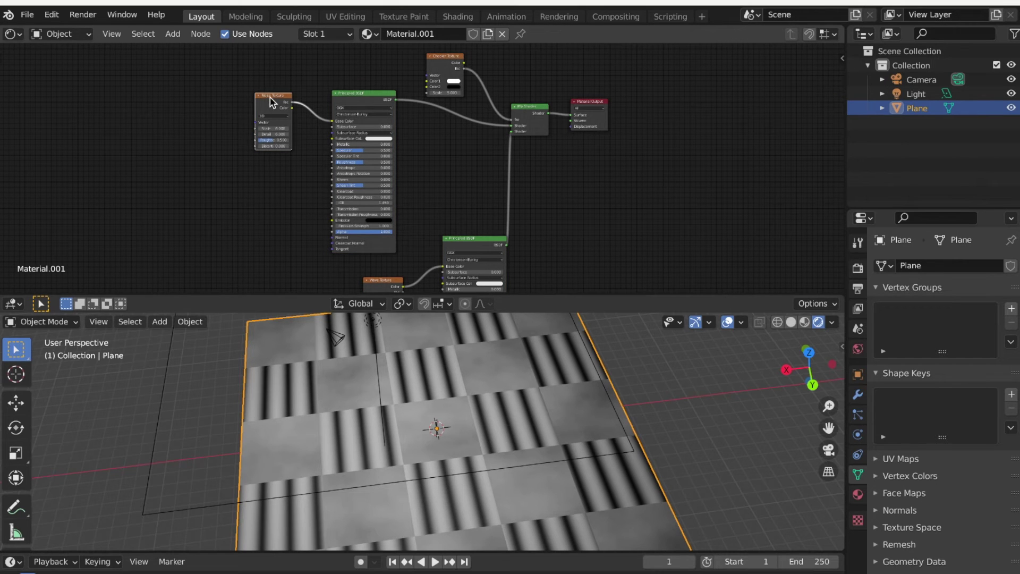
left_click(443, 59)
key("x")
left_click(275, 98)
key("x")
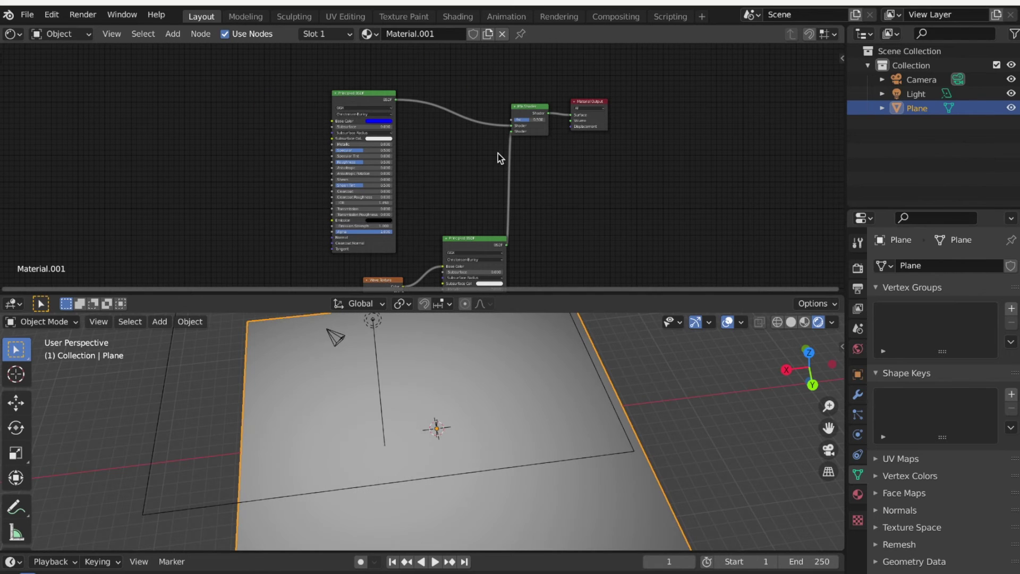
key("x")
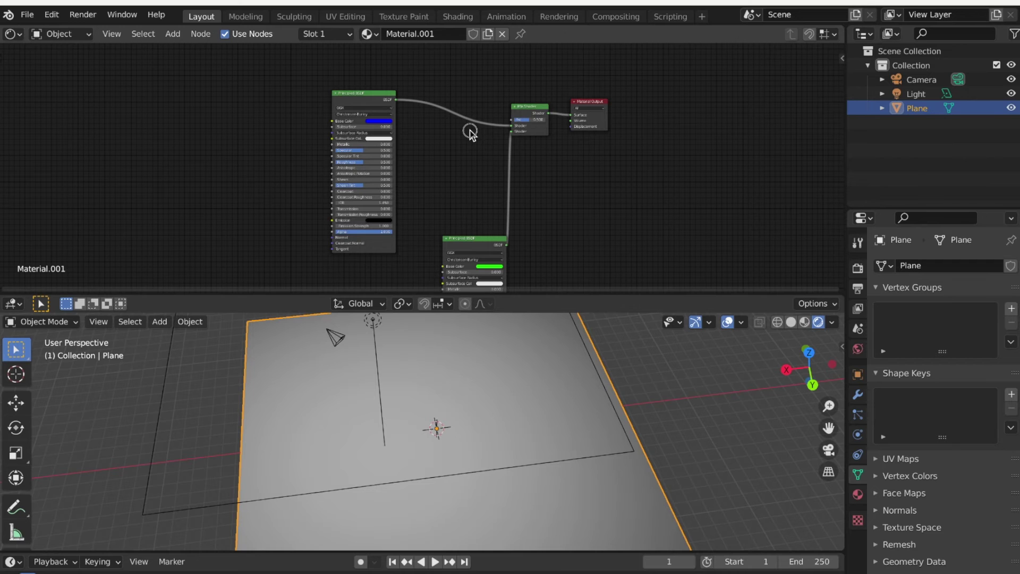
Step: Add a Brick Texture node above the blue Principled BSDF and the Mix Shader
middle_click_drag(449, 159, 504, 235)
middle_click_drag(538, 161, 485, 206)
key("shift+a")
mouse_move(260, 131)
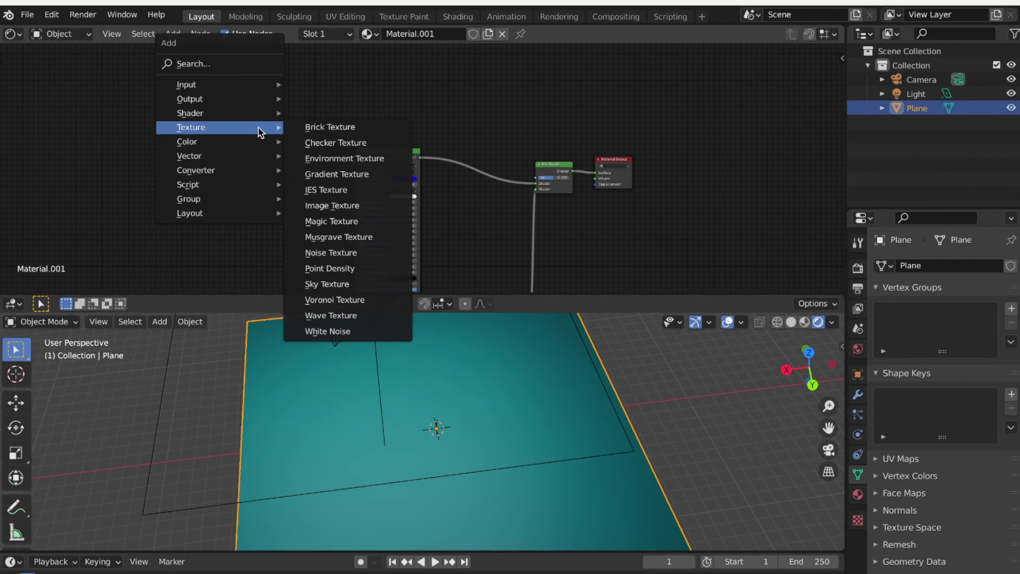
left_click(334, 128)
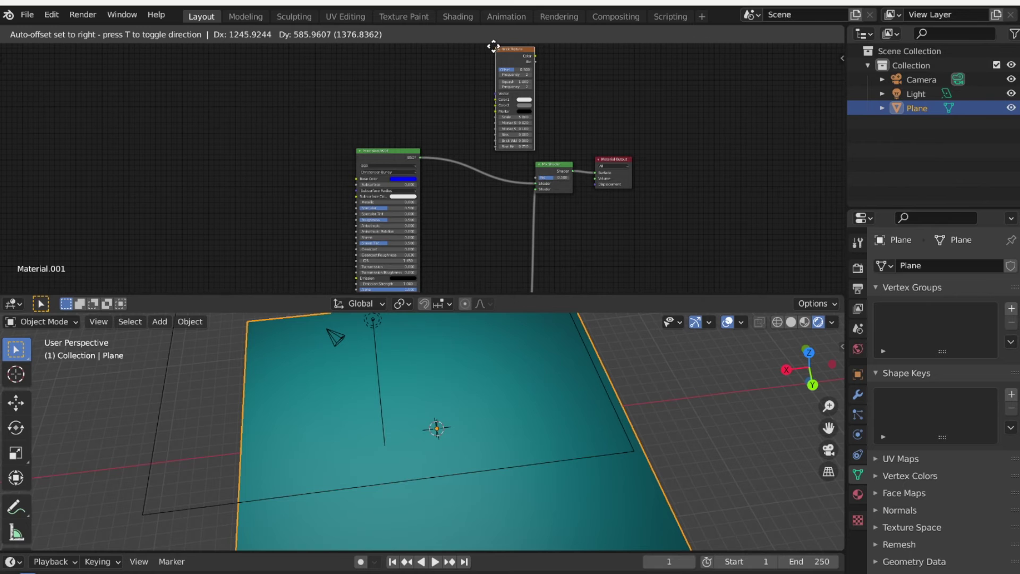
left_click(453, 53)
Step: Connect the Brick Texture's Fac output to the Mix Shader's Fac input and inspect the plane
middle_click_drag(542, 97, 475, 109)
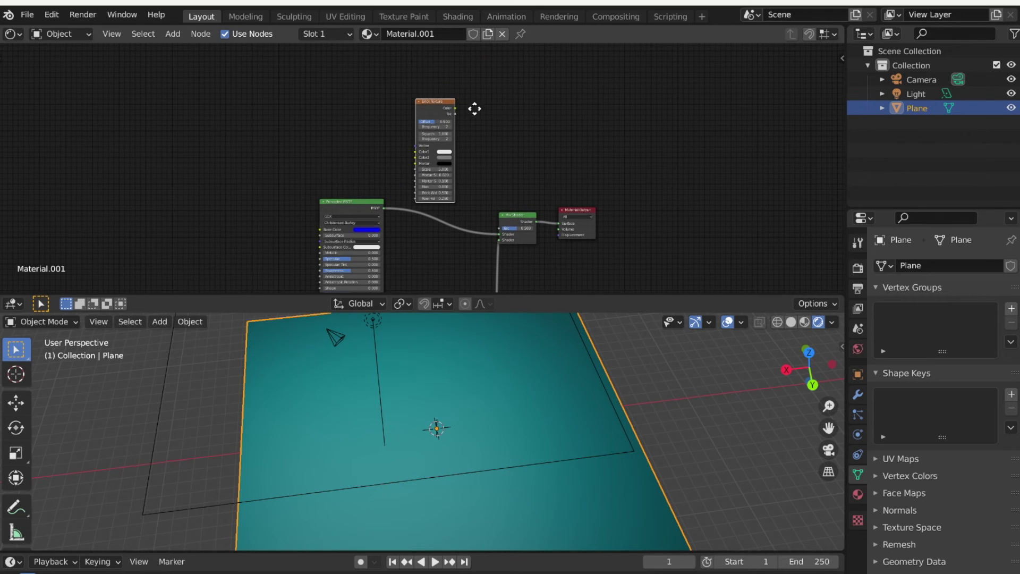
scroll(454, 136, "up", 2)
left_click_drag(468, 94, 529, 250)
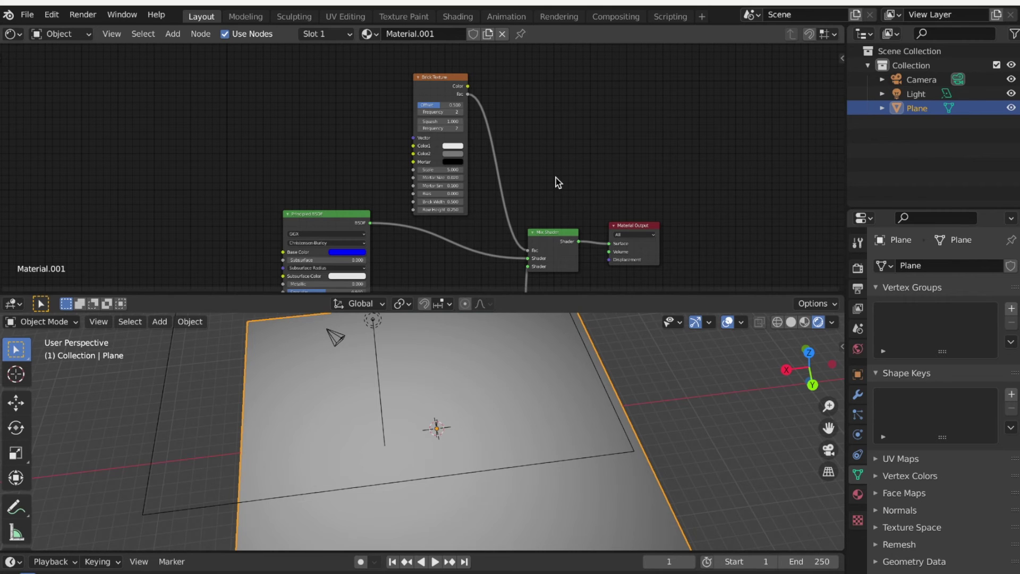
scroll(435, 386, "up", 4)
scroll(435, 386, "down", 4)
Step: Change the blue Principled BSDF's Base Color to red
middle_click_drag(579, 129, 676, 28)
middle_click_drag(528, 278, 495, 250)
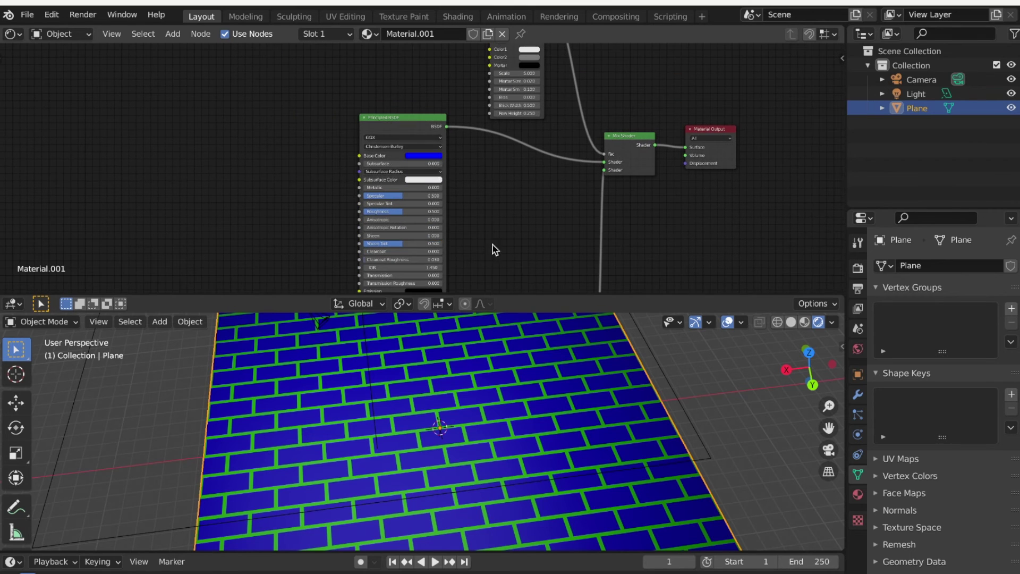
left_click(428, 156)
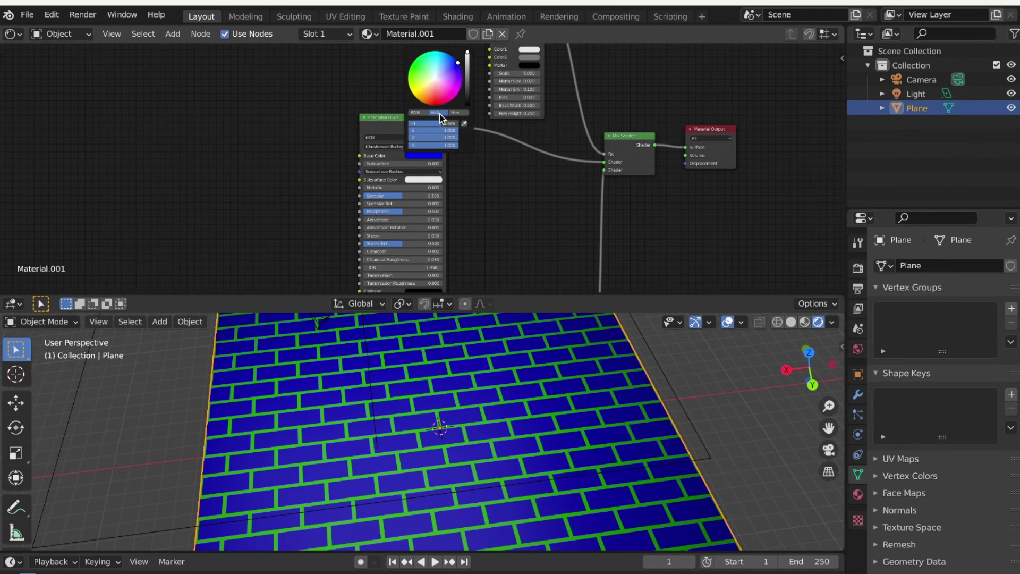
left_click_drag(440, 80, 434, 97)
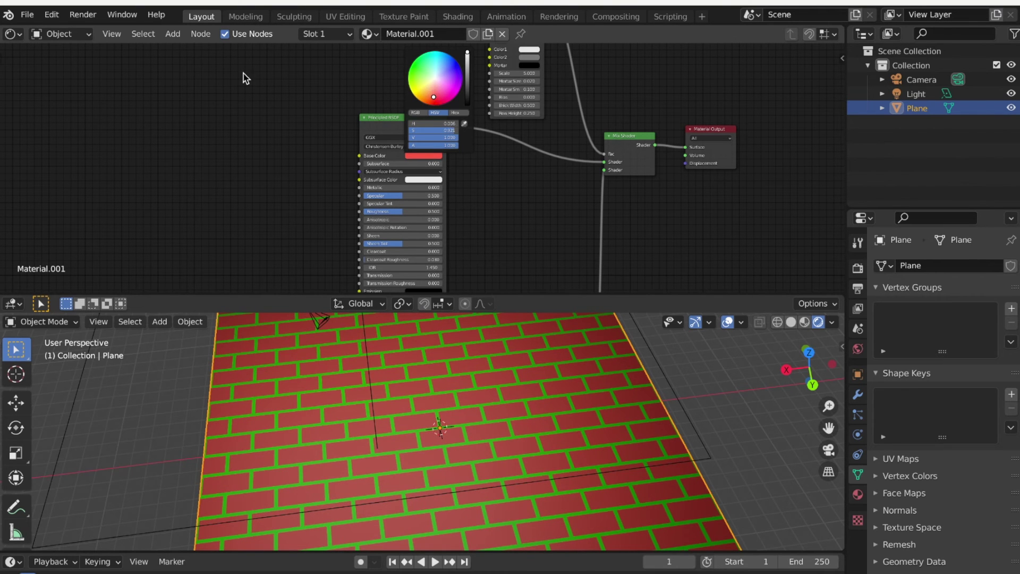
Step: Add a Bump node beside the green Principled BSDF and connect its Normal output to the shader's Normal input
middle_click_drag(505, 177, 481, 3)
middle_click_drag(415, 217, 425, 133)
scroll(433, 151, "up", 1)
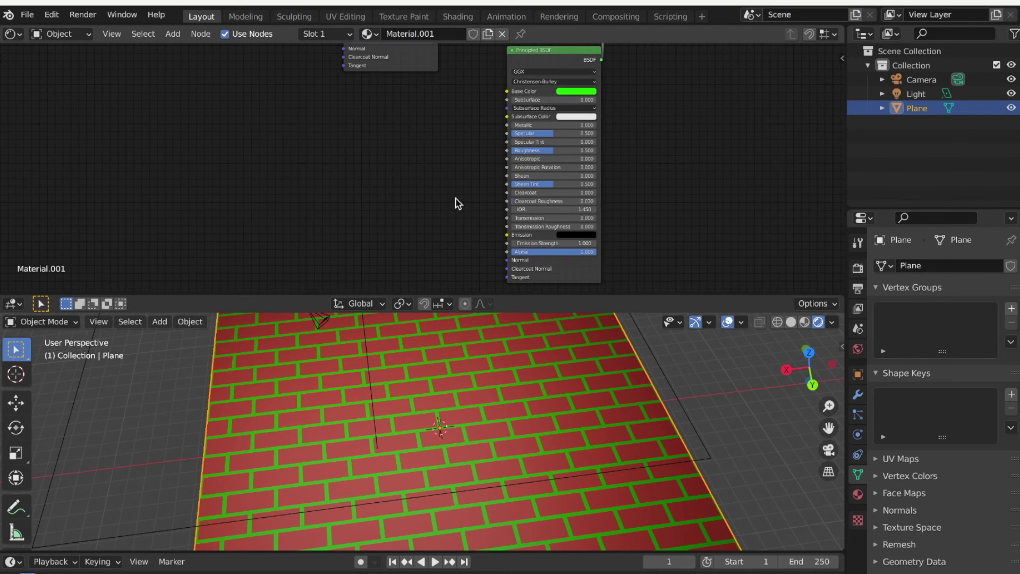
key("shift+a")
mouse_move(398, 195)
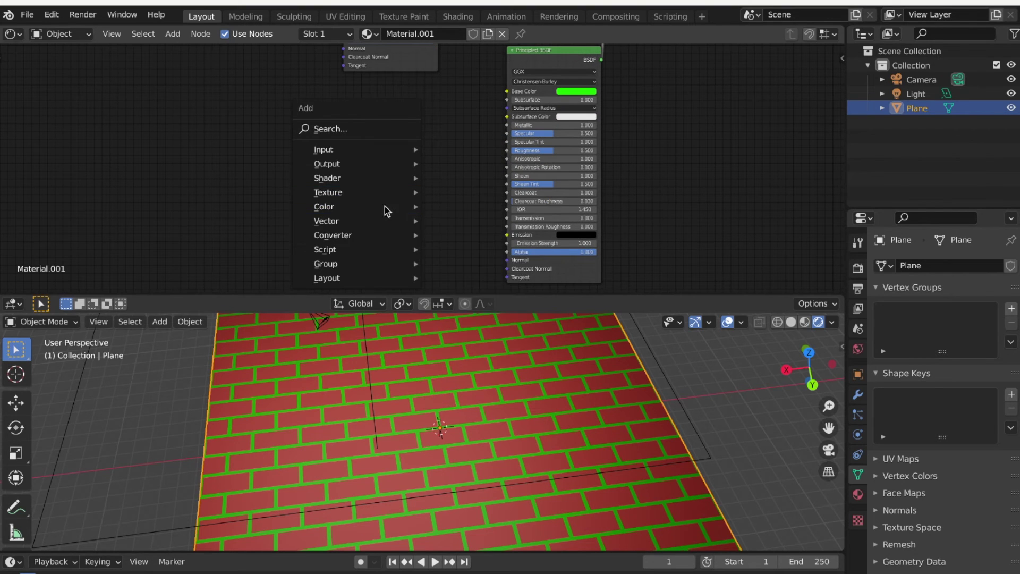
mouse_move(386, 223)
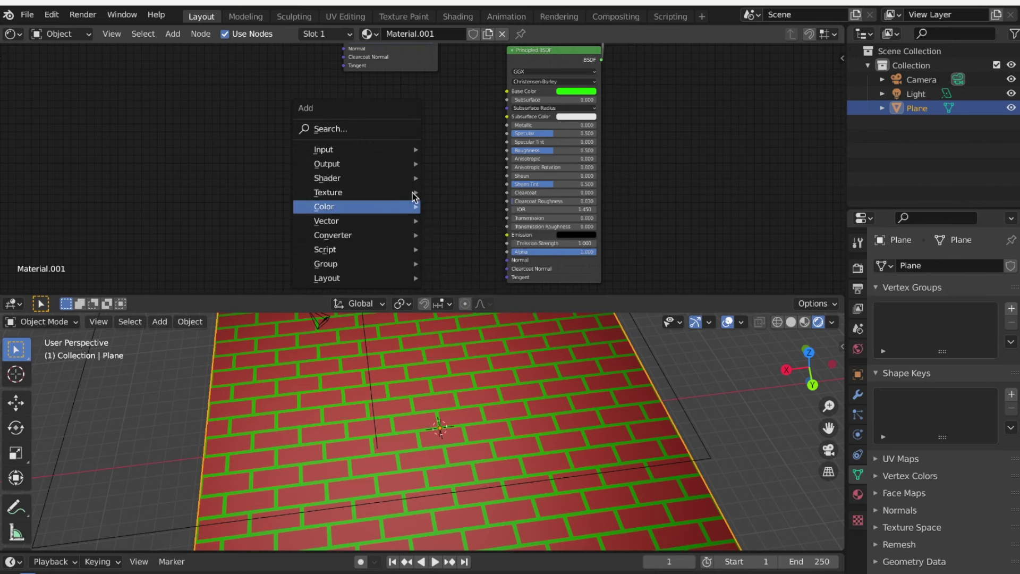
mouse_move(361, 207)
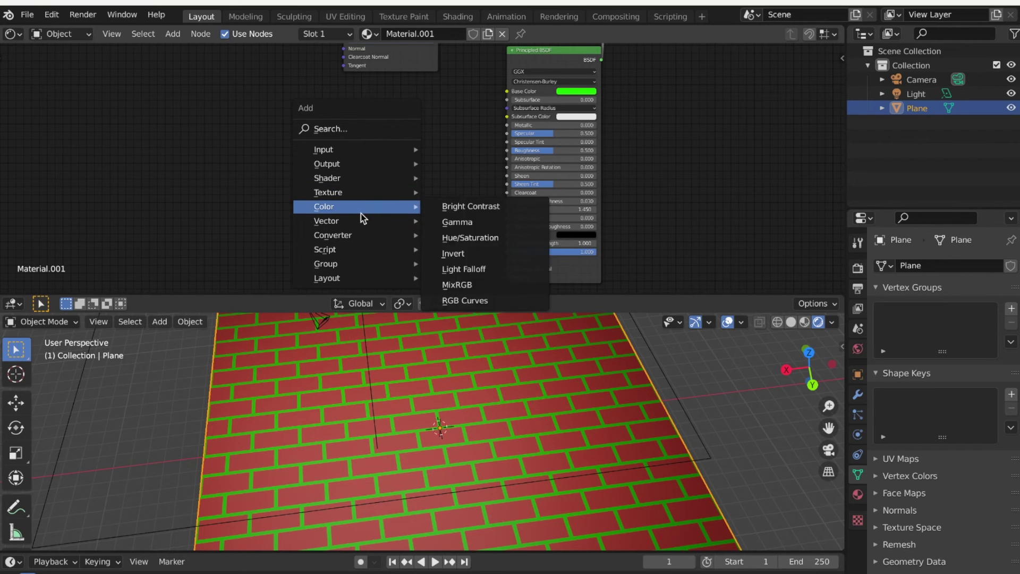
left_click(448, 220)
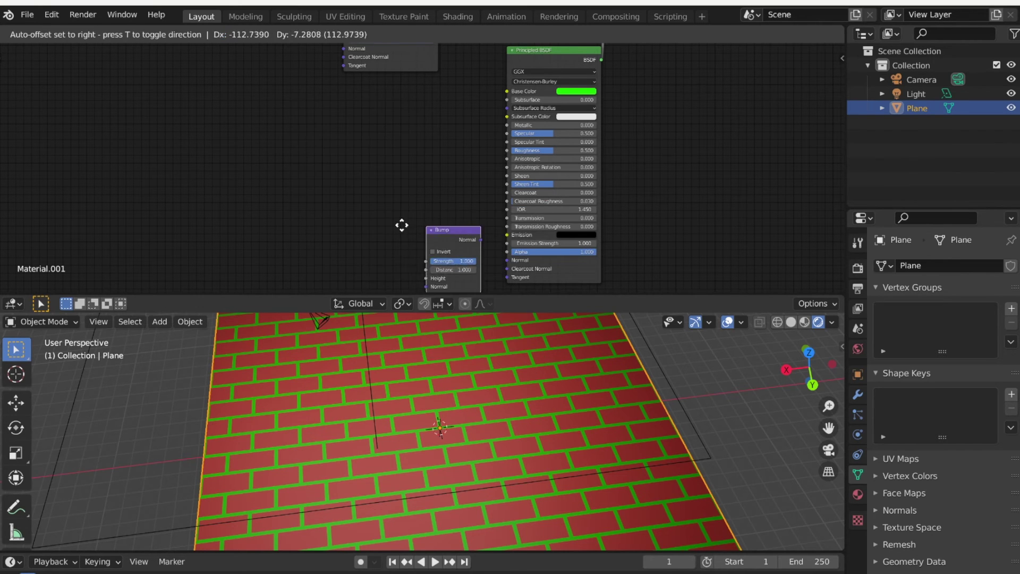
left_click(403, 221)
left_click_drag(430, 187, 495, 218)
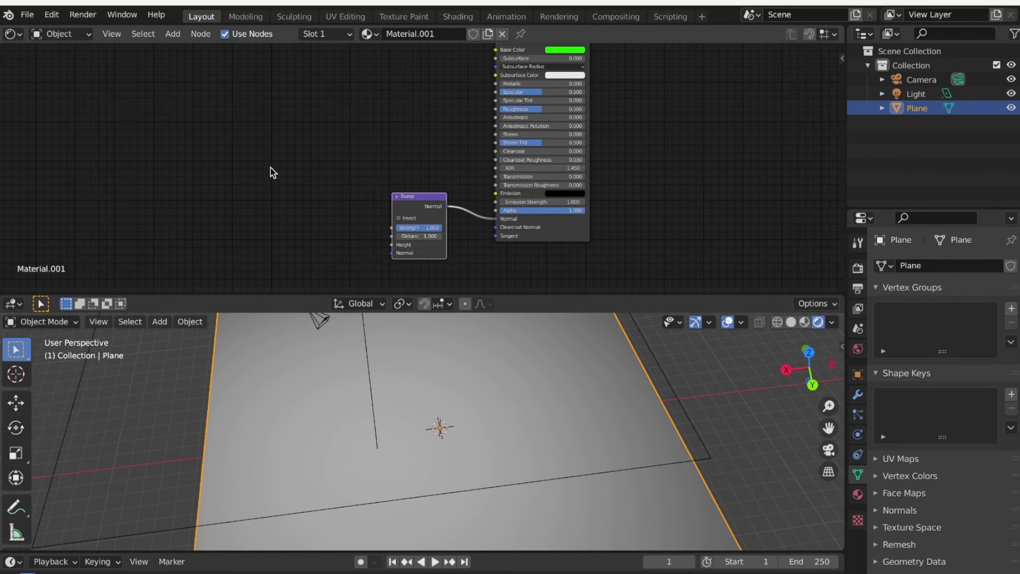
Step: Add a Noise Texture node beside the Bump node and connect its Fac output to the Bump's Height input
key("shift+a")
mouse_move(295, 166)
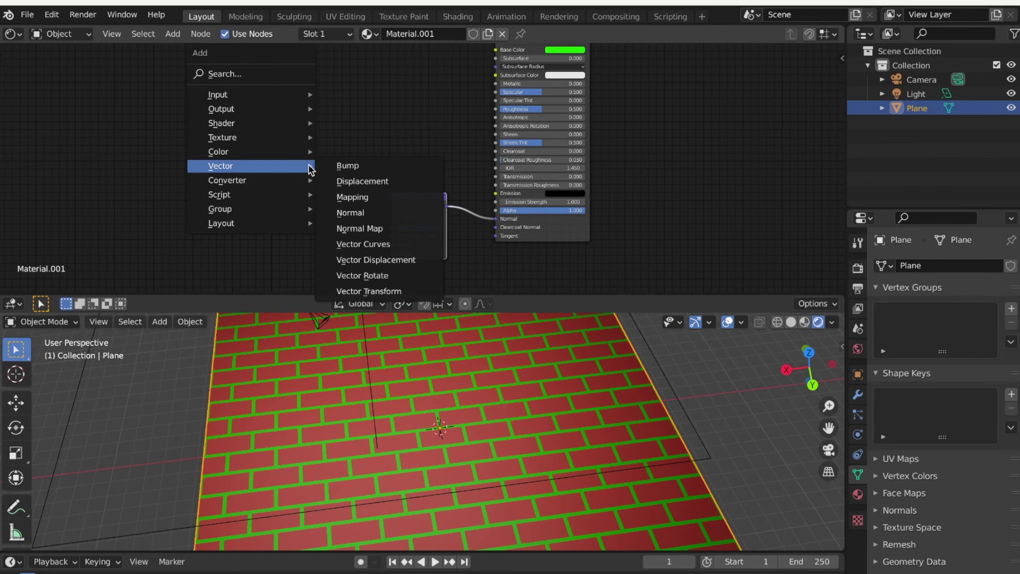
mouse_move(243, 137)
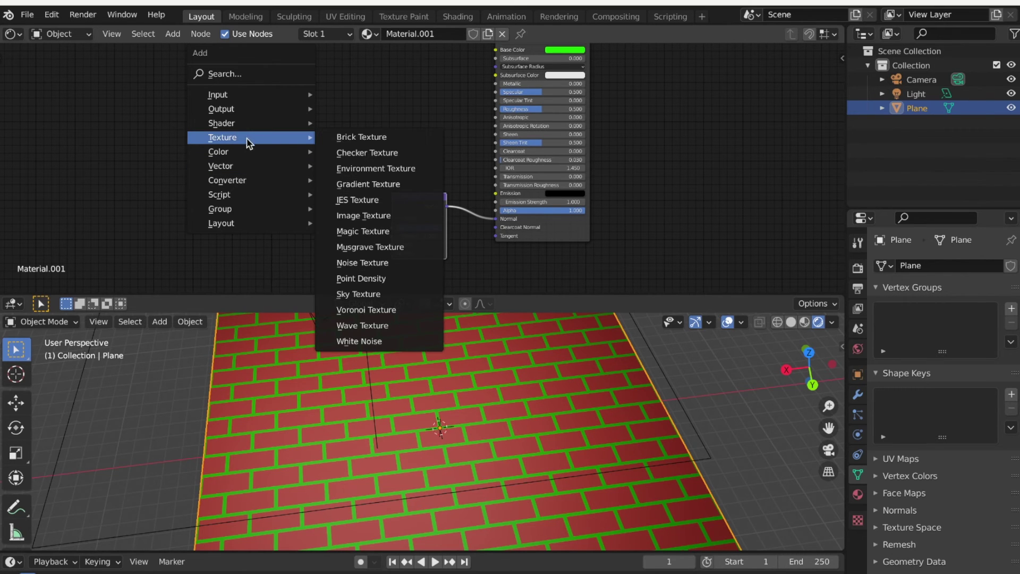
left_click(374, 262)
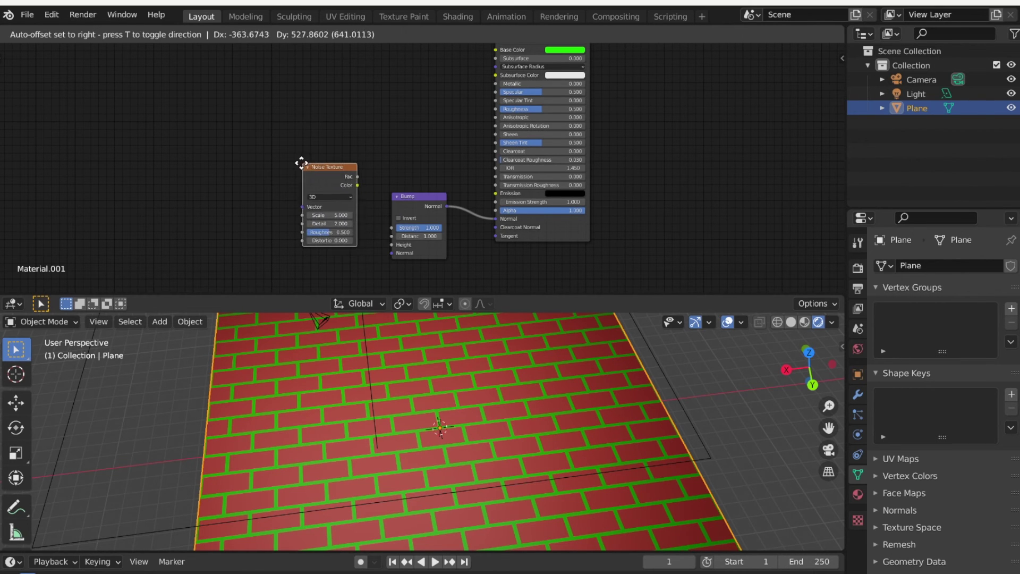
left_click(298, 164)
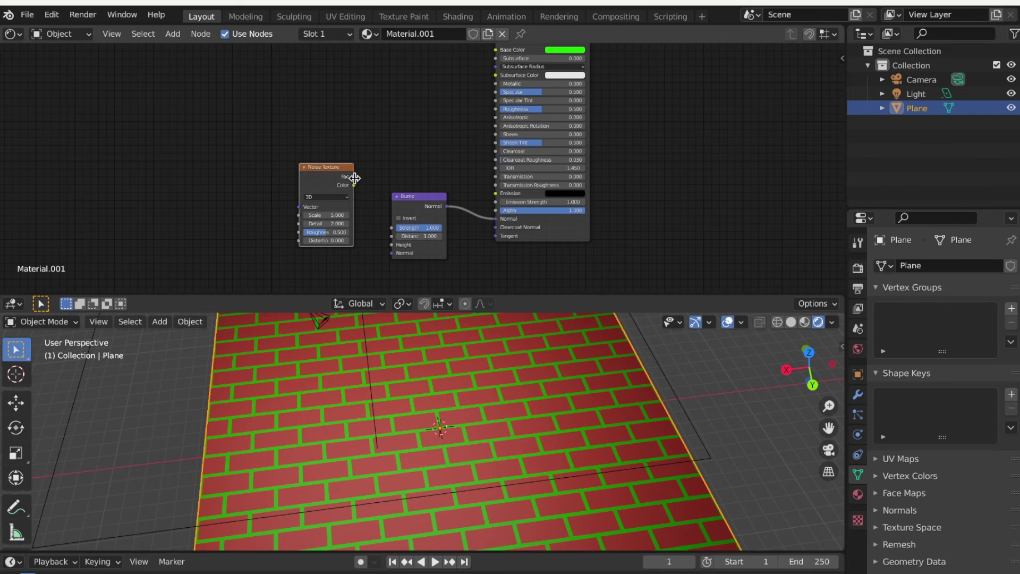
left_click_drag(331, 170, 393, 246)
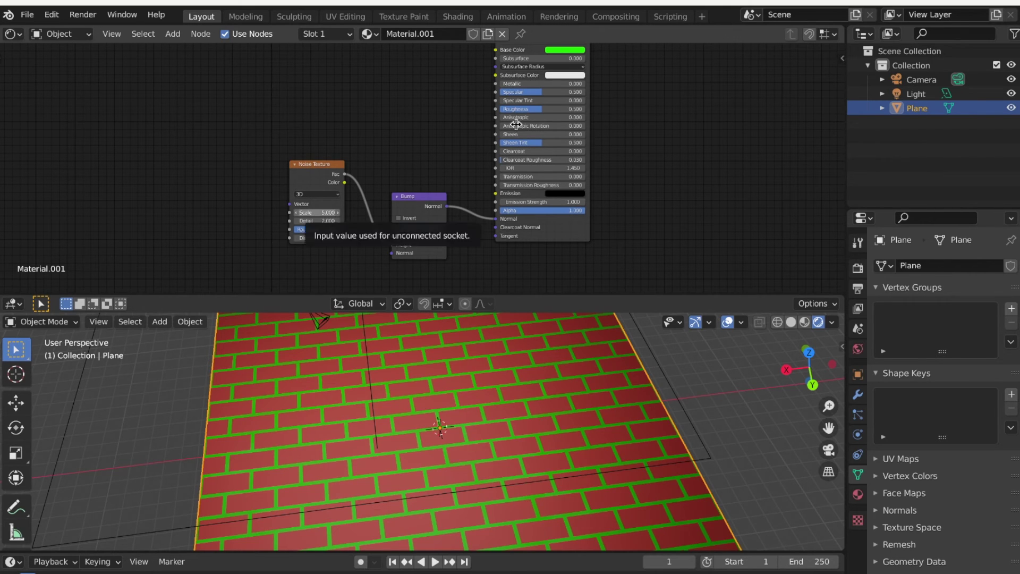
Step: Change the green Principled BSDF's Base Color to a muted warm grey with a brightness value of about 0.32
left_click(572, 50)
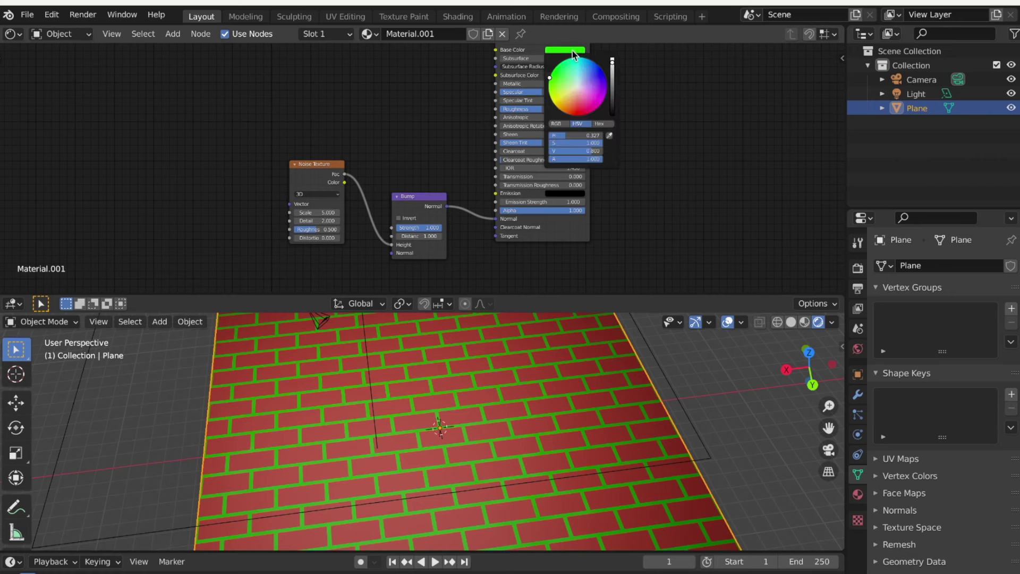
left_click(577, 89)
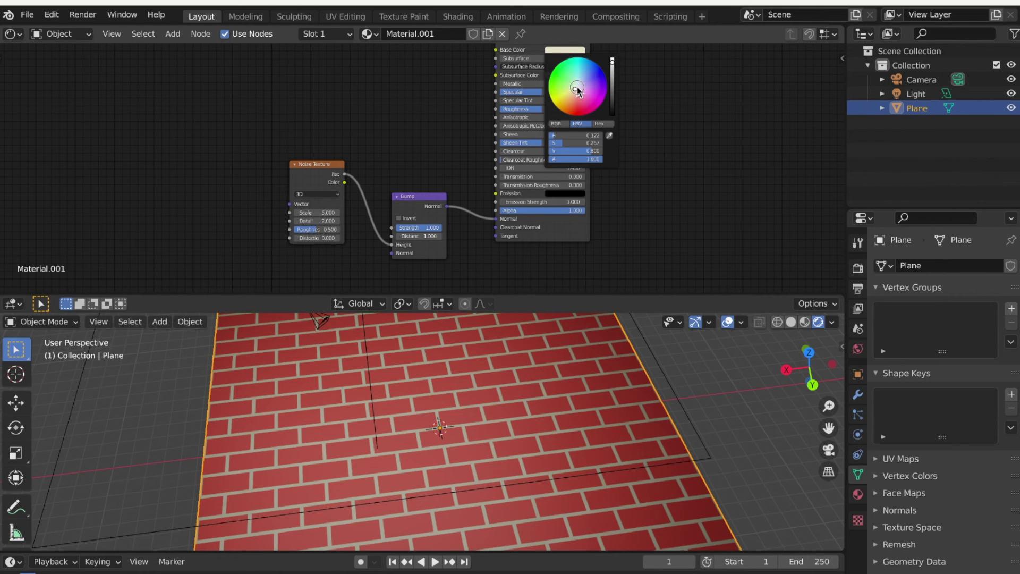
left_click_drag(612, 68, 614, 81)
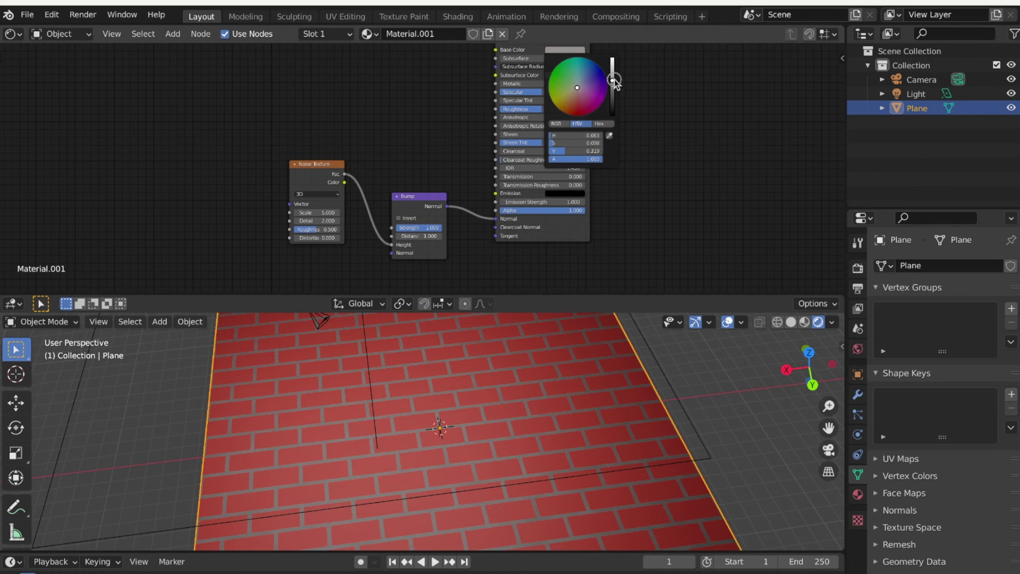
Step: Move the Bump node up slightly, and set the connected Noise Texture's Scale to 6, Detail to 6 and Roughness to 1
left_click_drag(417, 197, 418, 183)
left_click(315, 212)
type("6")
key("Return")
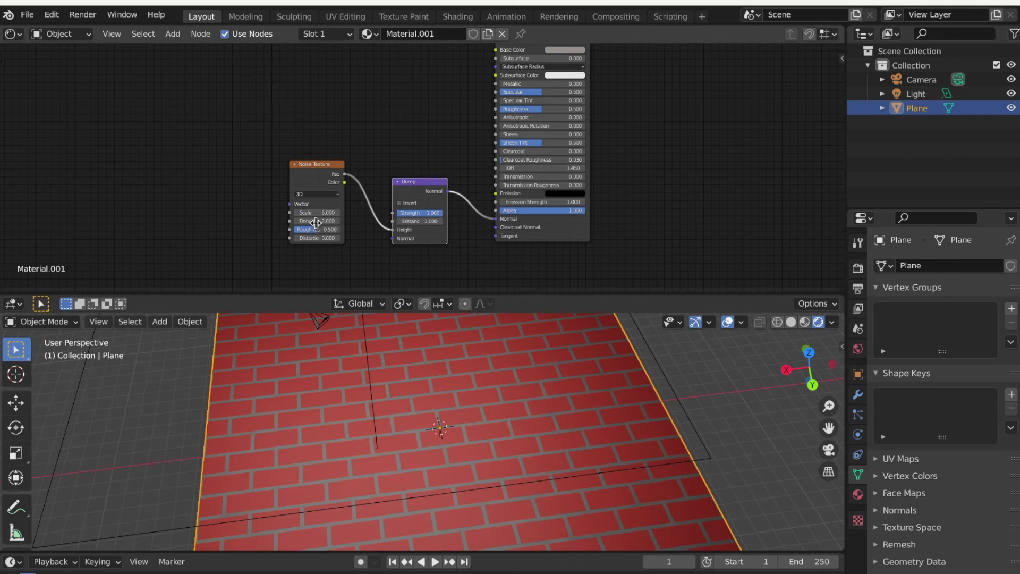
left_click(317, 221)
type("6")
key("Return")
middle_click_drag(431, 104, 424, 106)
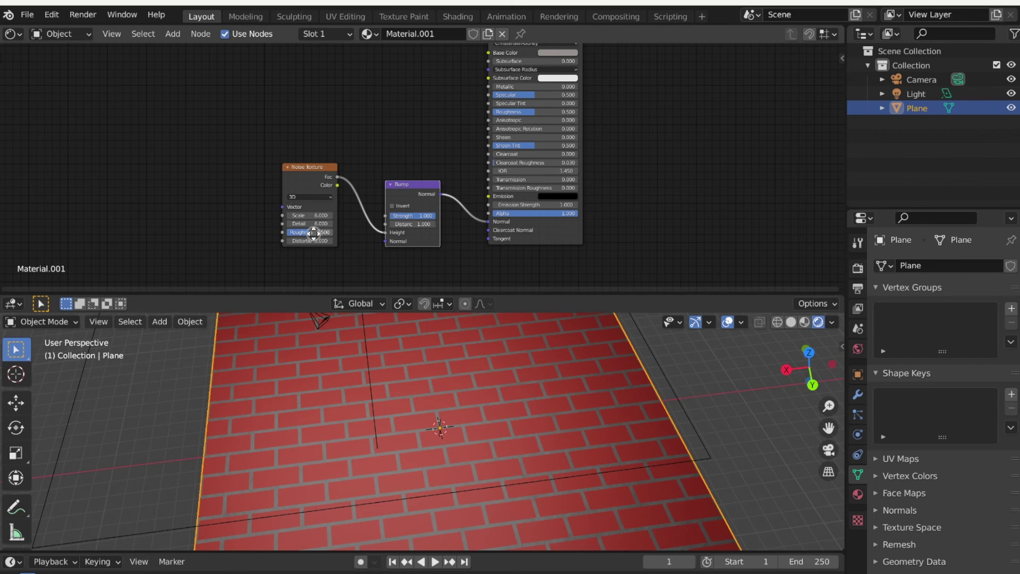
double_click(314, 232)
type("1")
key("Return")
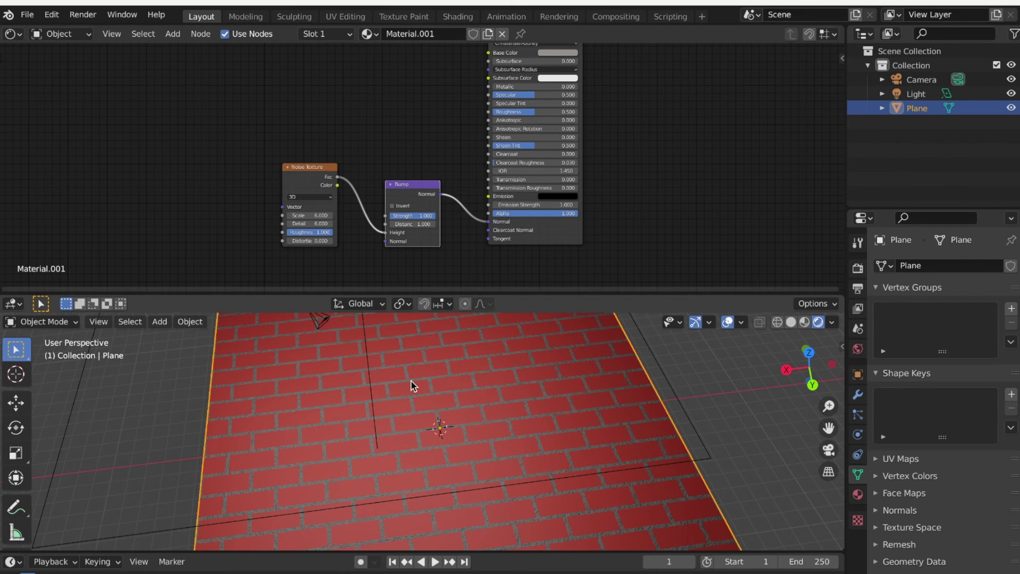
Step: Set the Scale of the Noise Texture driving the grey mortar shader's bump to 12 and inspect the mortar on the plane
scroll(410, 380, "up", 4)
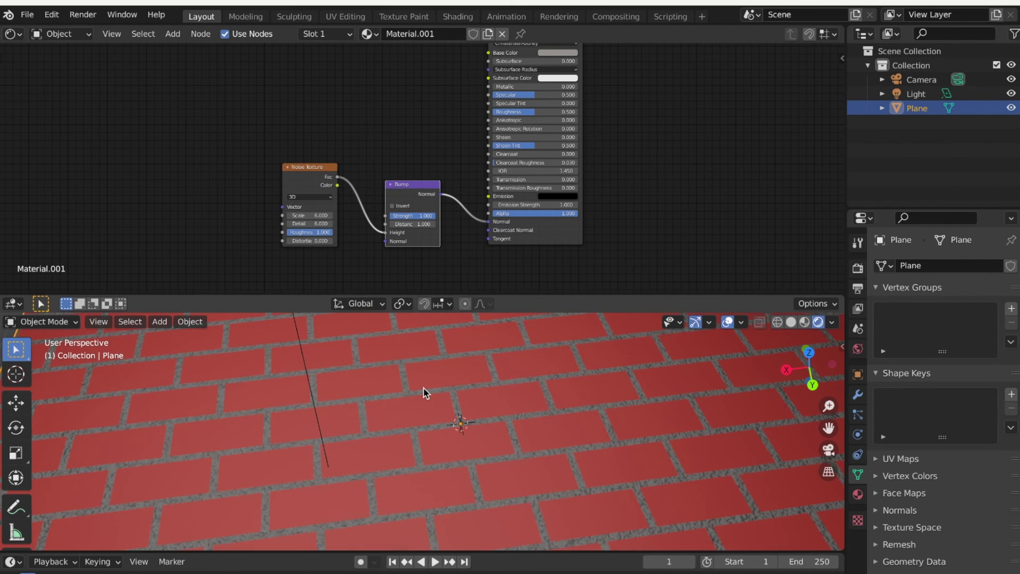
scroll(423, 390, "up", 3)
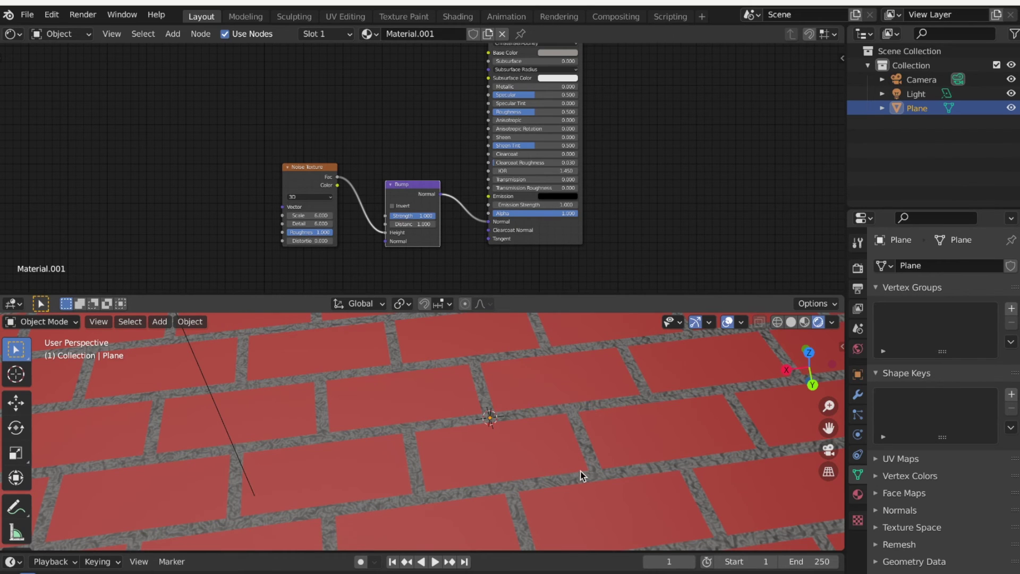
left_click(311, 215)
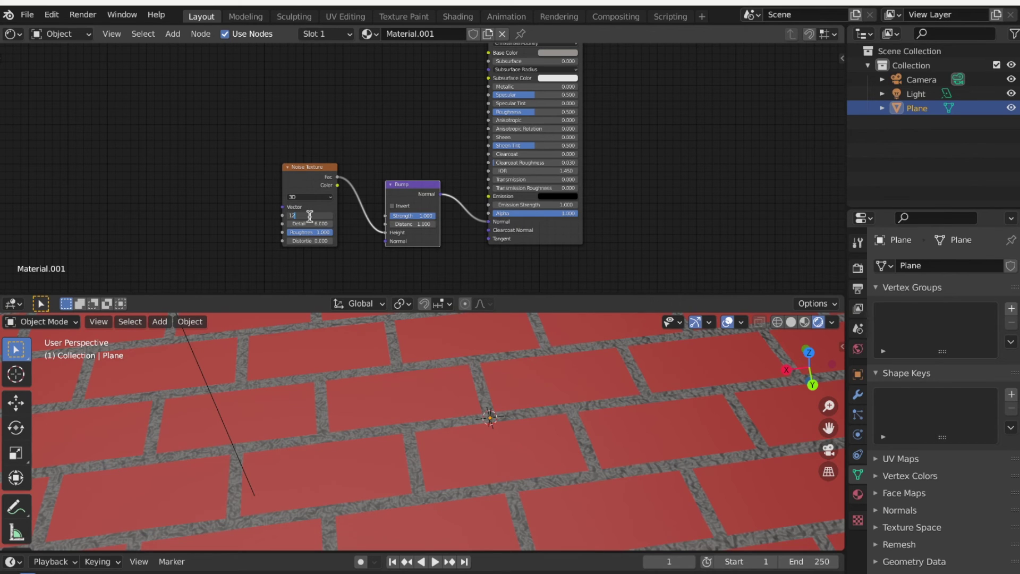
key("Return")
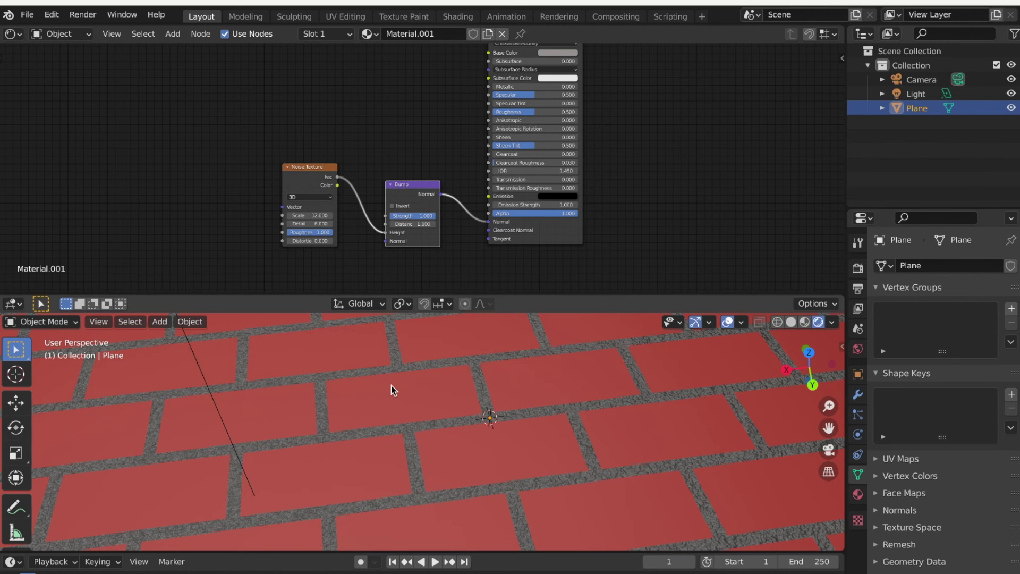
scroll(391, 385, "up", 4)
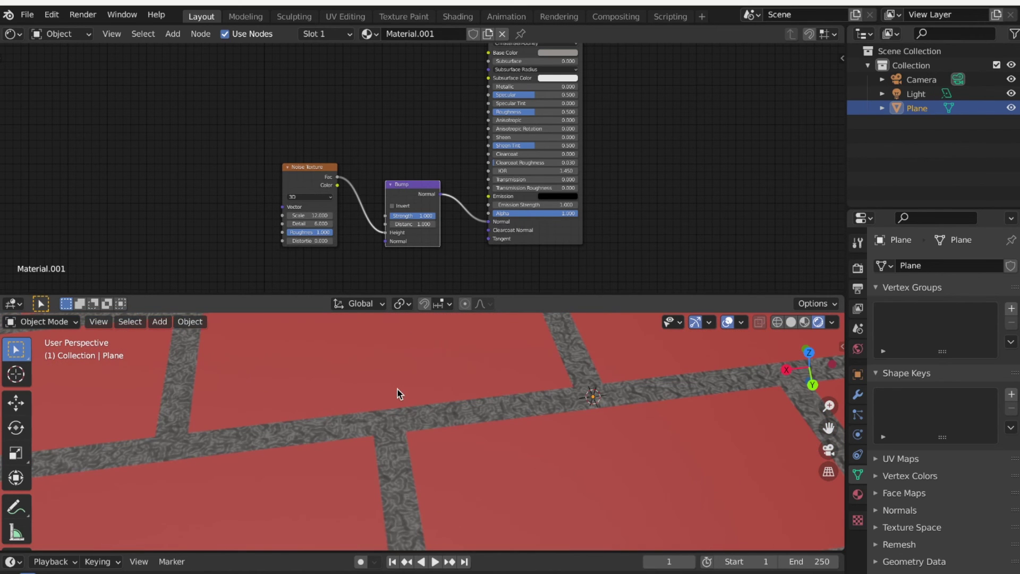
scroll(410, 400, "down", 4)
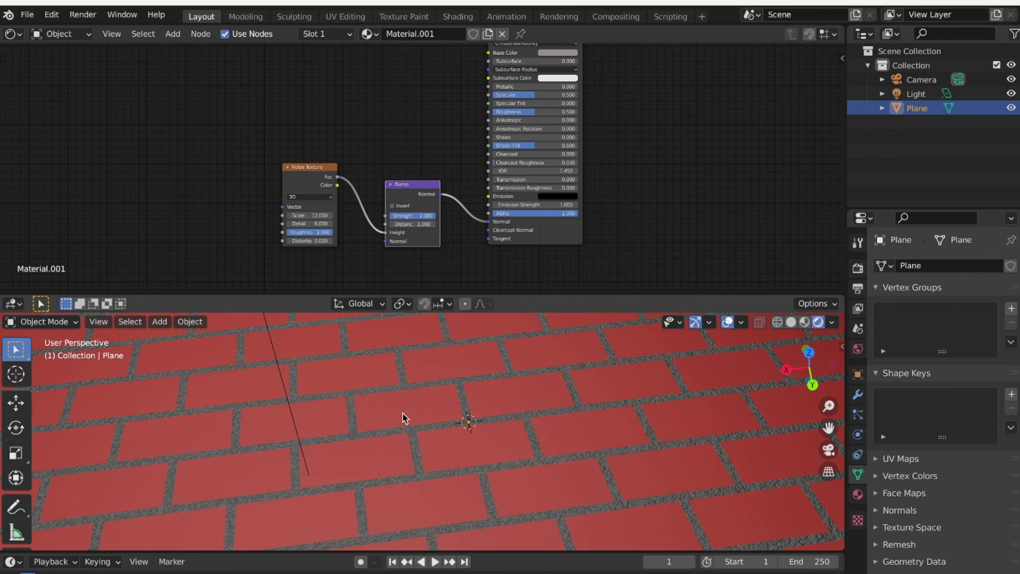
scroll(403, 414, "down", 3)
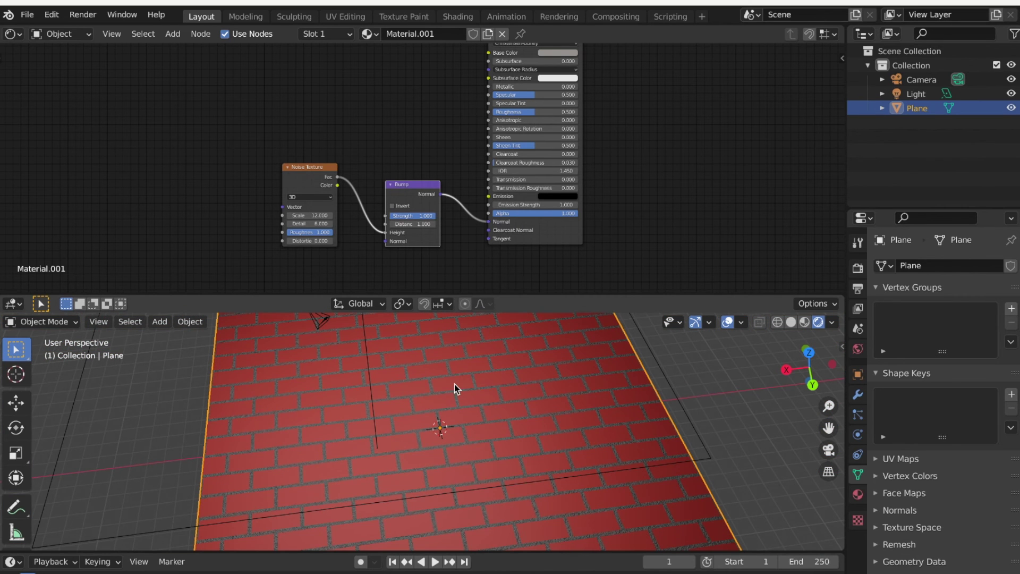
scroll(442, 380, "down", 2)
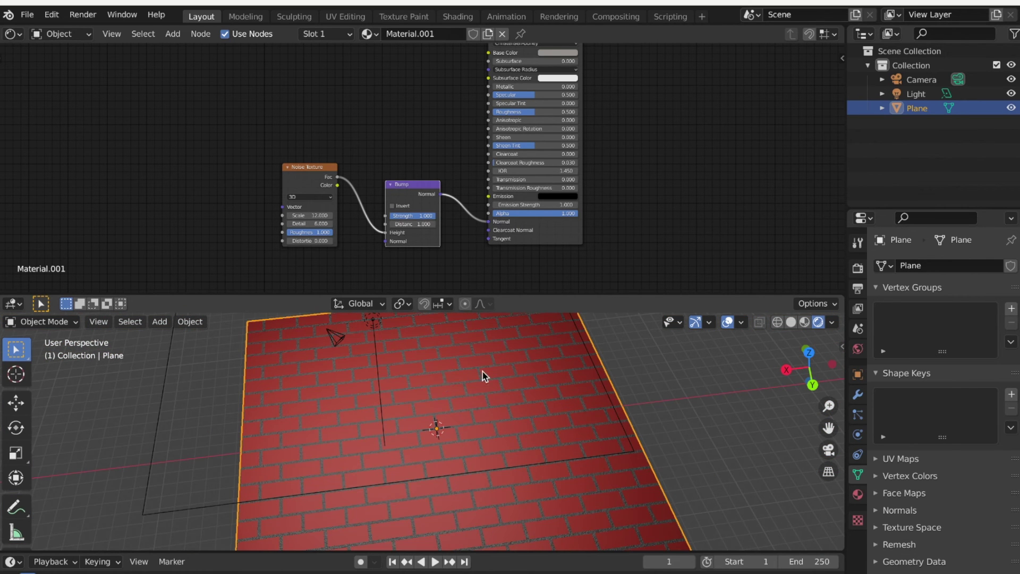
middle_click_drag(483, 375, 480, 393)
Step: Add a Wave Texture node in the empty space beside the red Principled BSDF
middle_click_drag(421, 133, 344, 149)
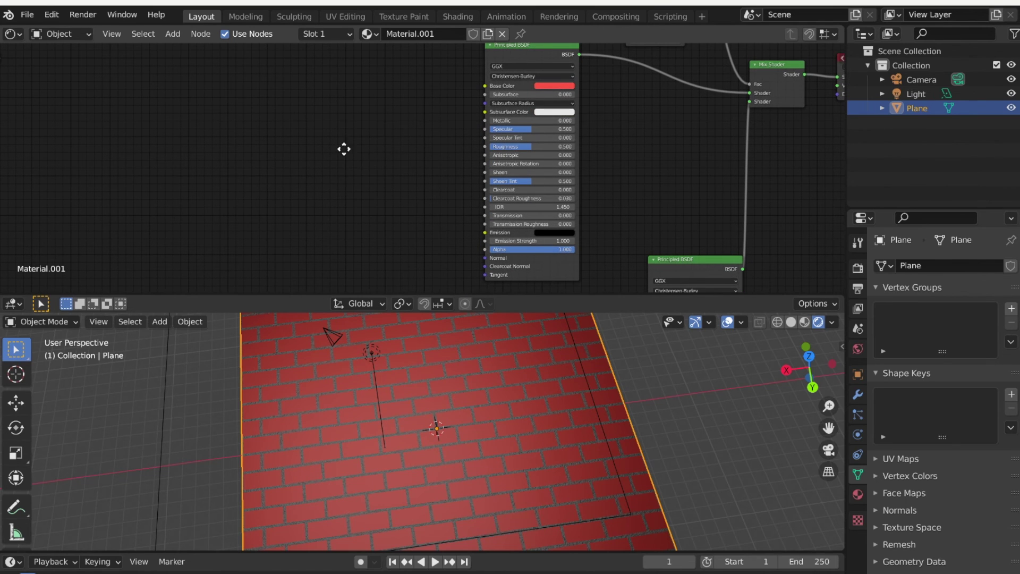
key("shift+a")
mouse_move(301, 151)
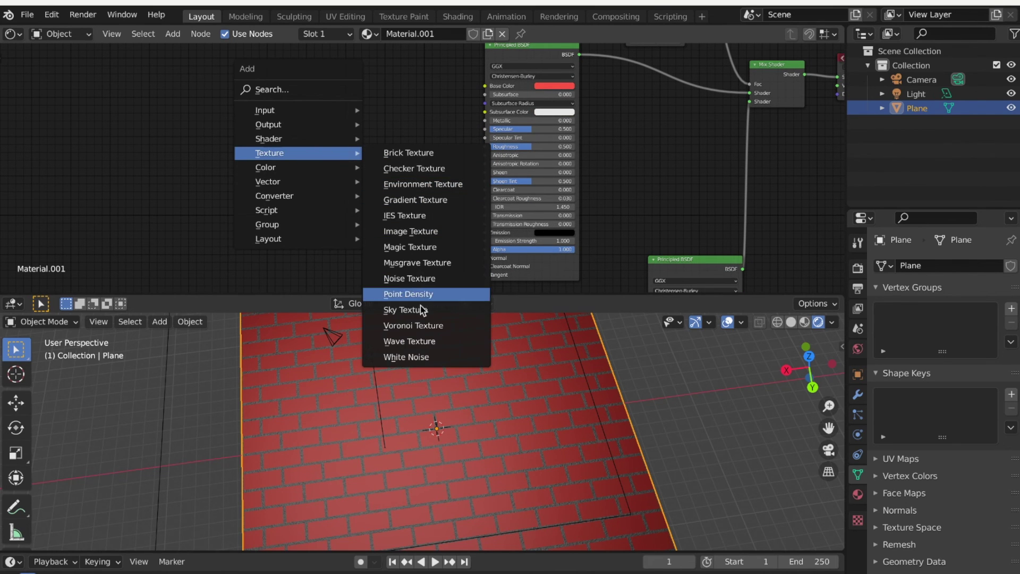
left_click(417, 340)
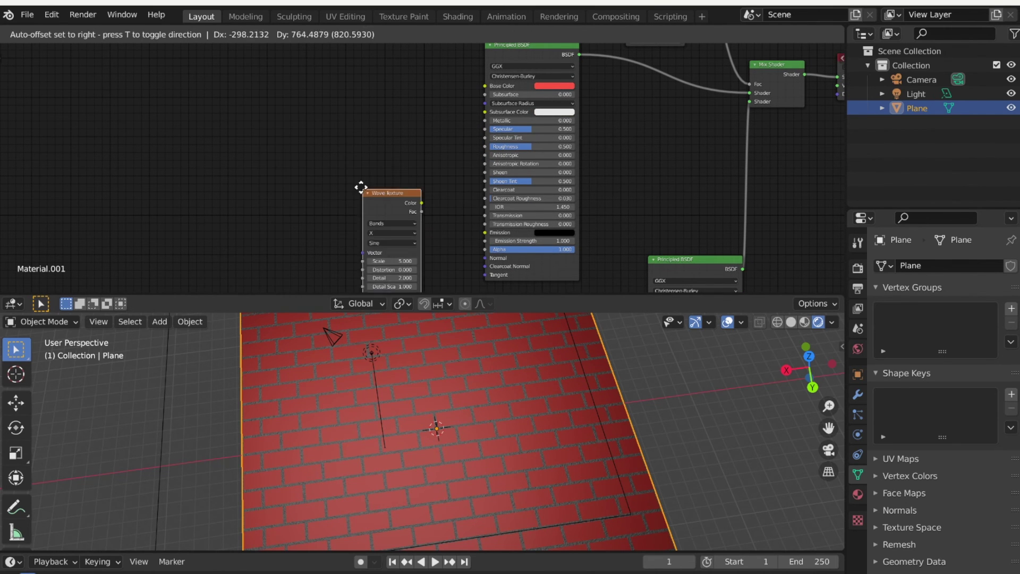
left_click(277, 158)
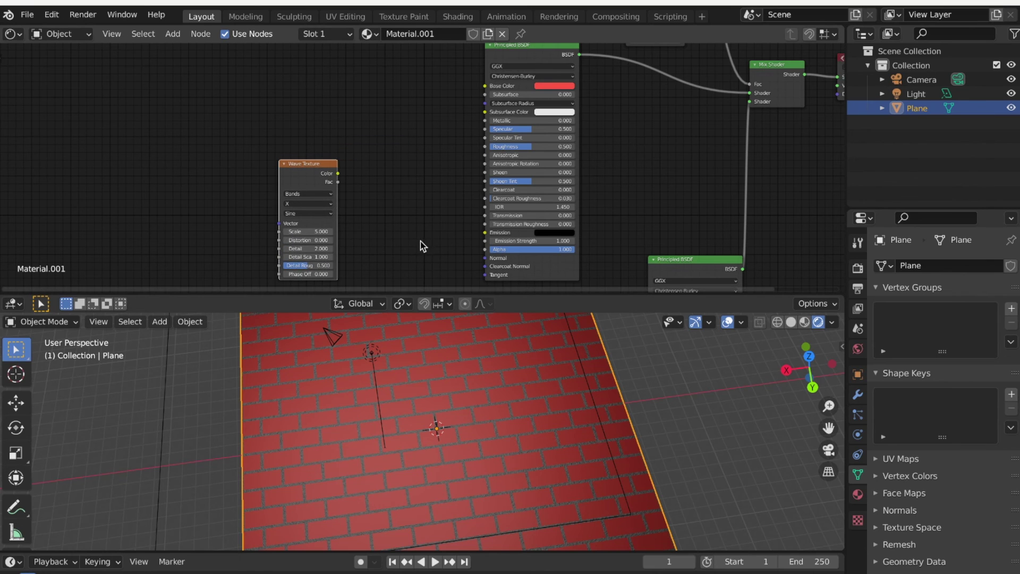
Step: Add a Bump node between the Wave Texture and the red Principled BSDF, and connect its Normal output to the shader's Normal input
key("shift+a")
mouse_move(384, 269)
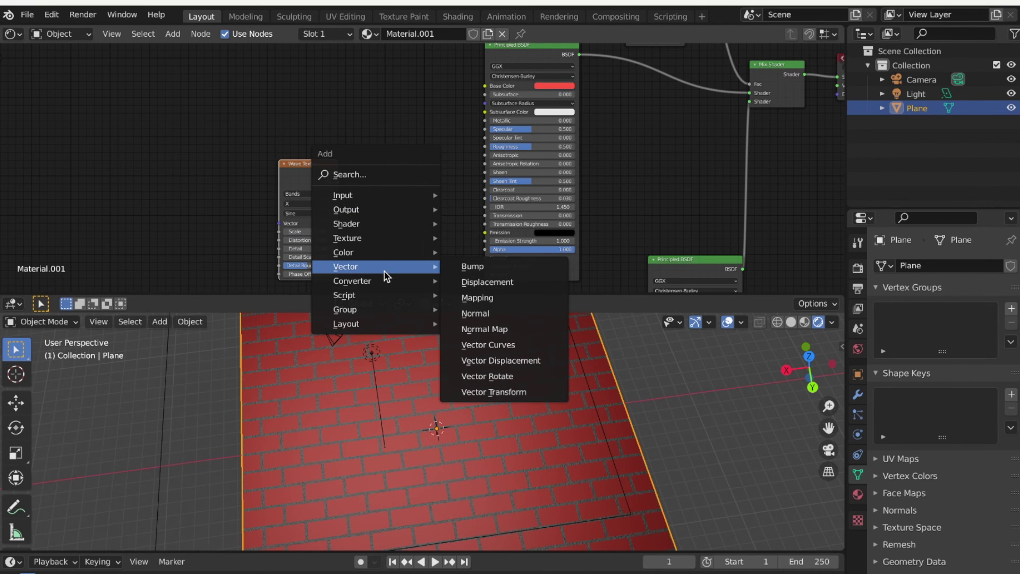
left_click(476, 266)
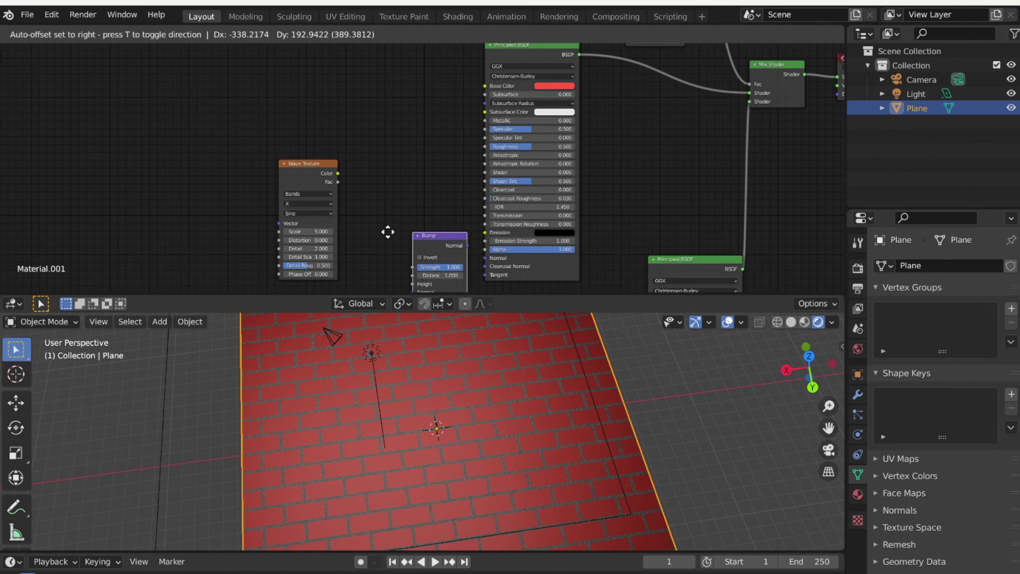
left_click(362, 205)
middle_click_drag(443, 187, 422, 149)
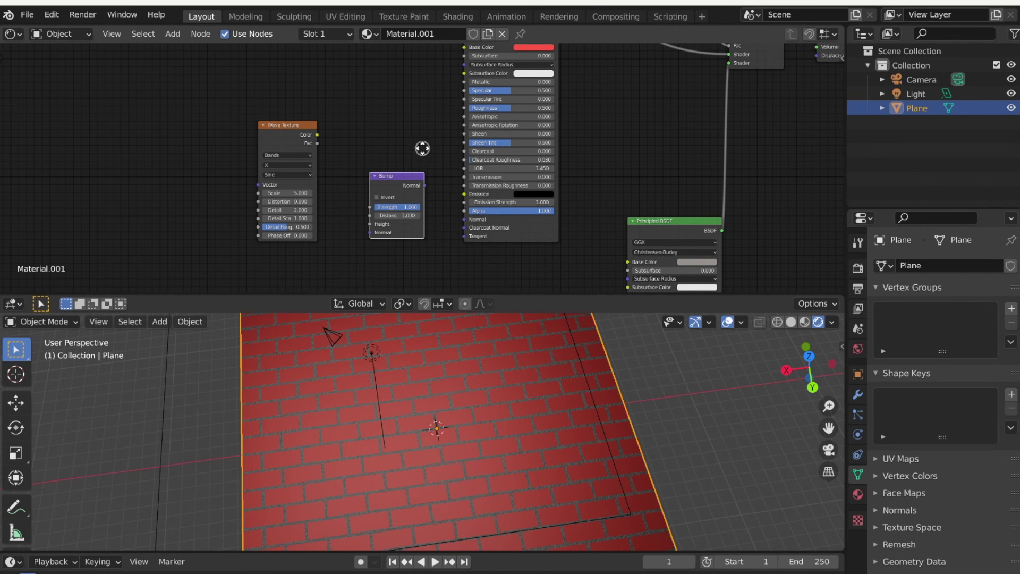
middle_click_drag(423, 149, 415, 153)
left_click_drag(417, 190, 459, 229)
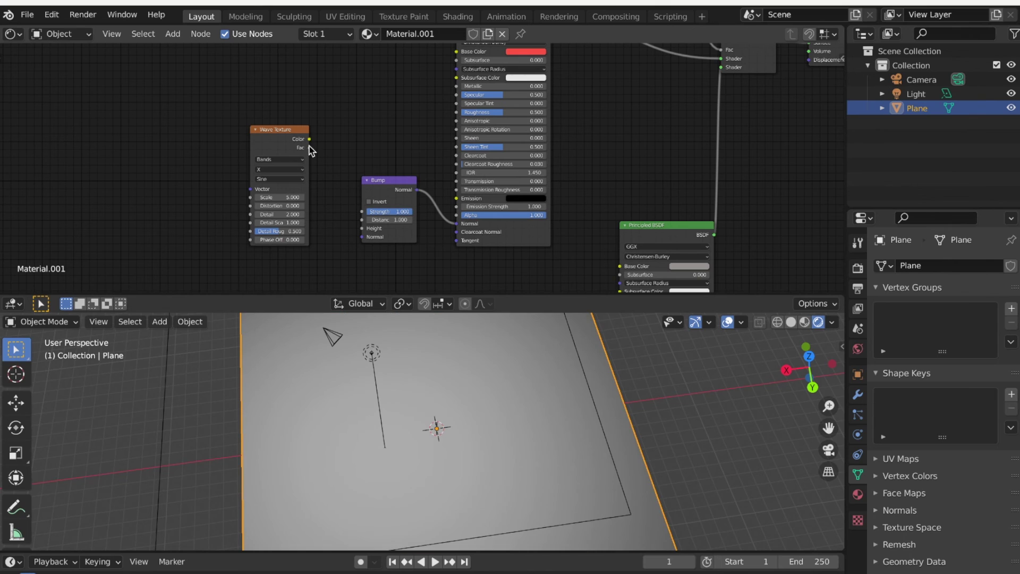
Step: Connect the Wave Texture's Fac output to the Height input of the red shader's Bump node and check the bricks
left_click_drag(310, 147, 343, 153)
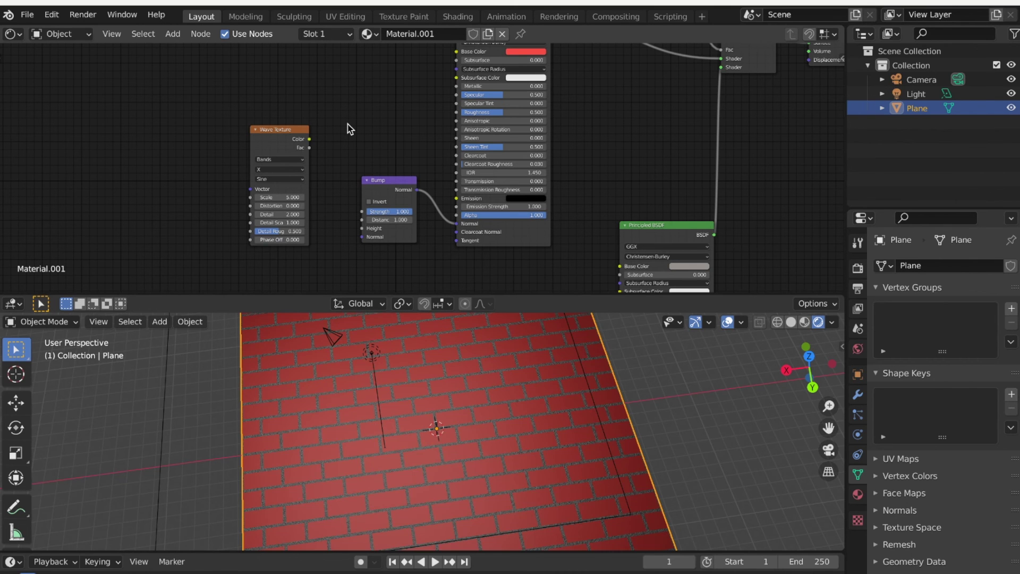
mouse_move(309, 147)
left_mouse_down()
mouse_move(341, 165)
mouse_move(351, 223)
mouse_move(361, 227)
left_mouse_up()
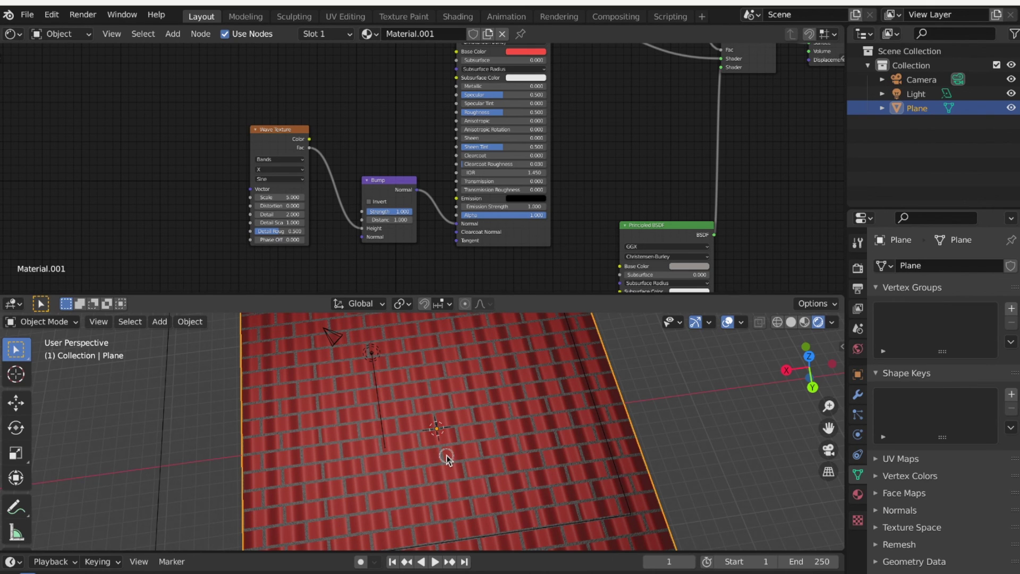
middle_click_drag(446, 456, 459, 442)
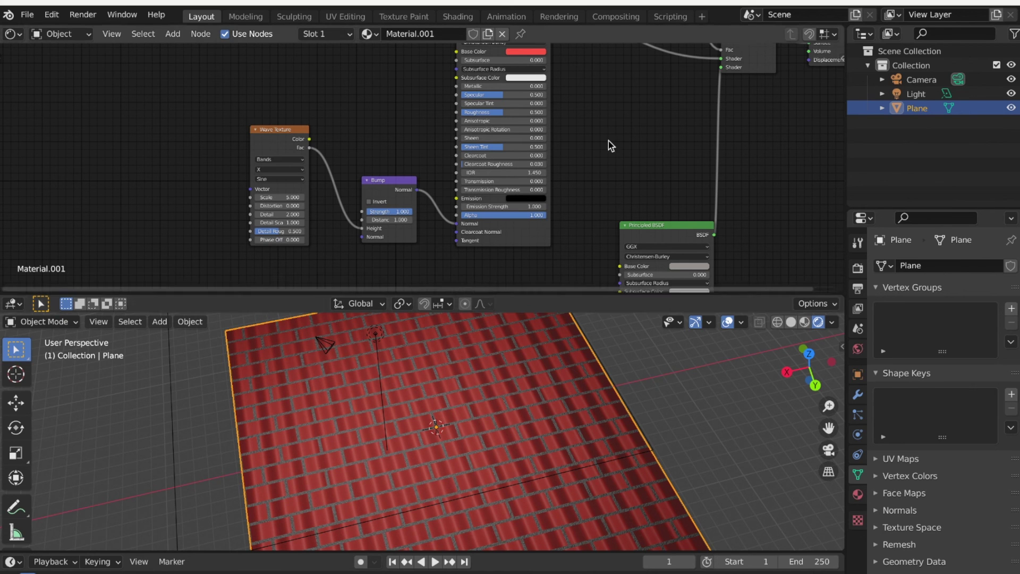
Step: Review how the Brick Texture's Fac mask feeds the Mix Shader that combines the red brick and grey mortar shaders on the plane
middle_click_drag(614, 122, 498, 79)
left_click_drag(518, 58, 506, 58)
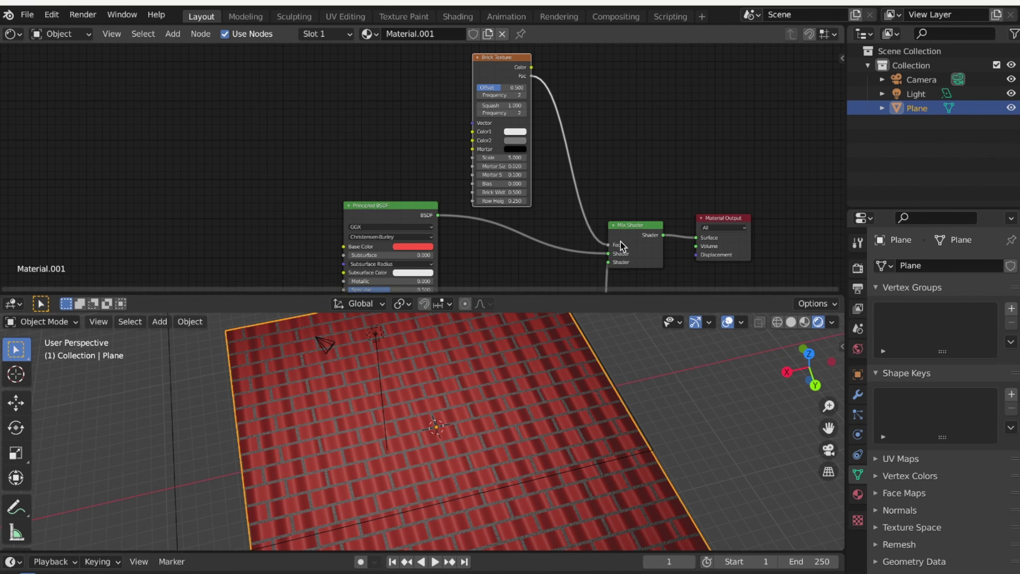
middle_click_drag(523, 256, 498, 152)
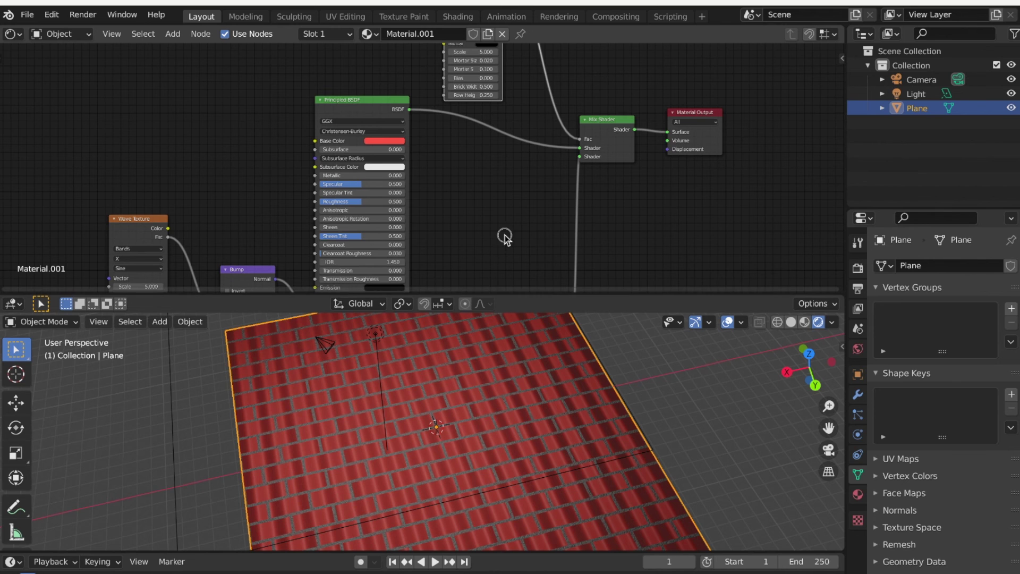
middle_click_drag(504, 236, 515, 209)
middle_click_drag(498, 376, 508, 460)
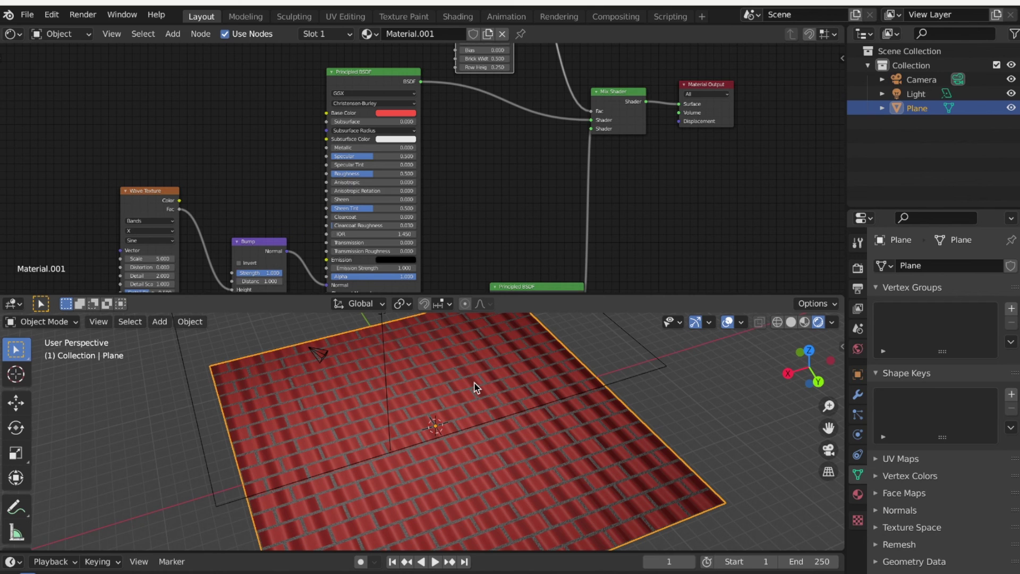
middle_click_drag(528, 209, 502, 282)
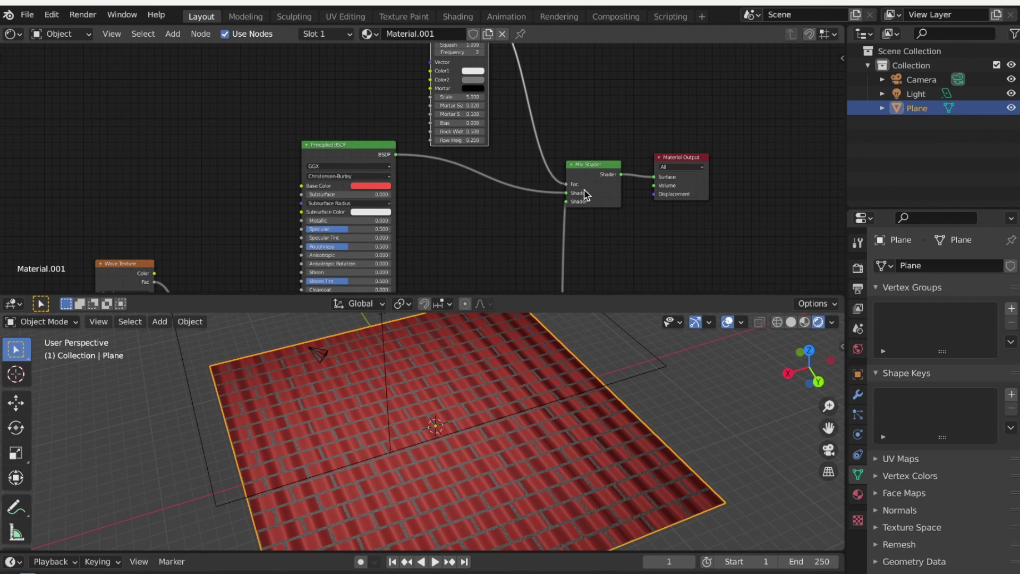
middle_click_drag(451, 246, 553, 117)
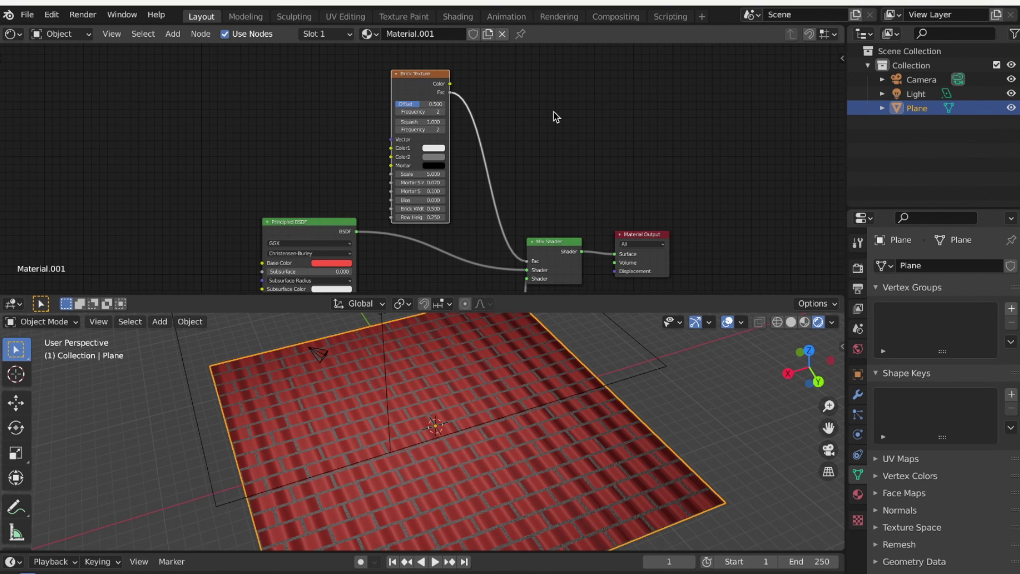